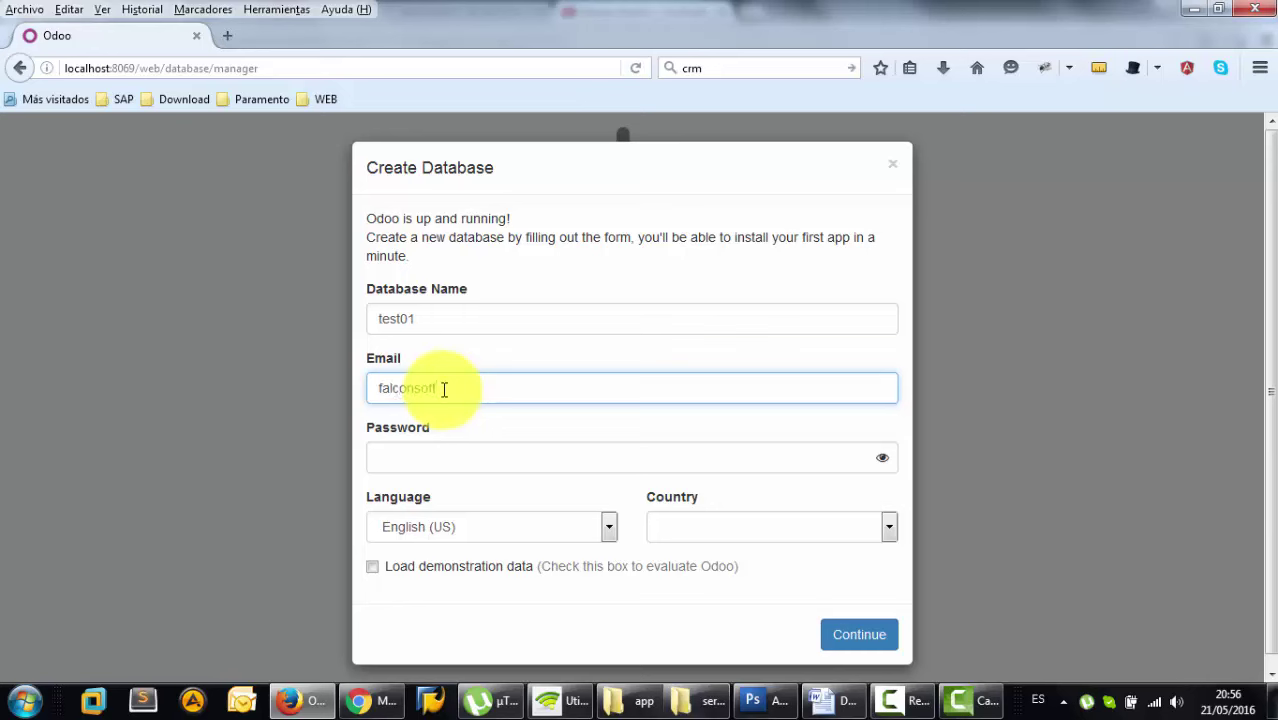
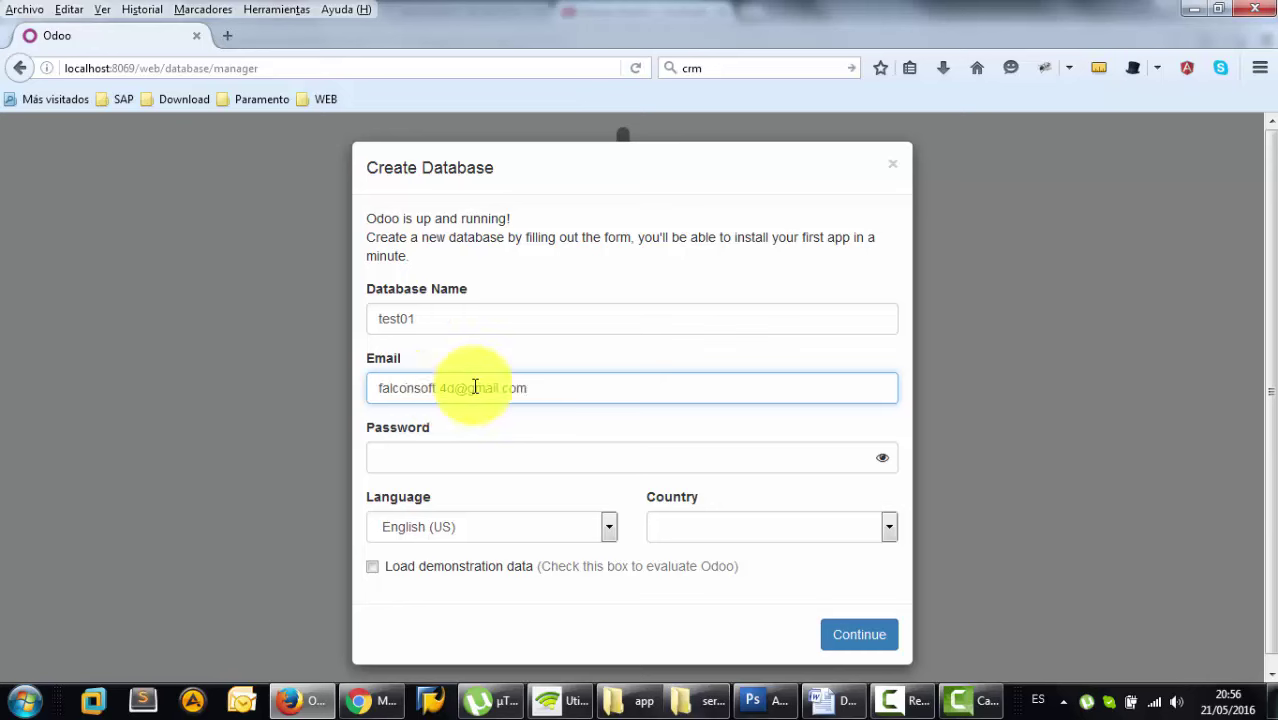
# - Enter the administrator's e-mail and paste the database password into the form
pyautogui.moveTo(599, 394); pyautogui.dragTo(305, 380)
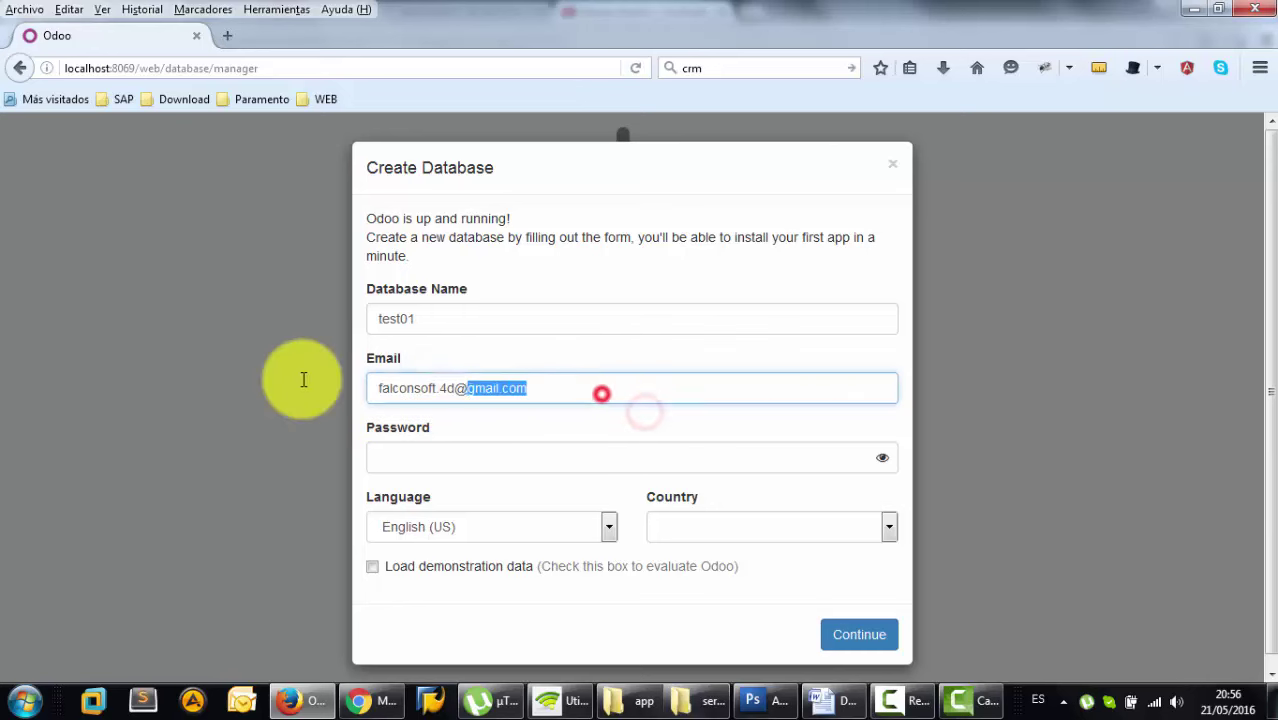
pyautogui.click(481, 462)
pyautogui.hotkey('ctrl', 'v')
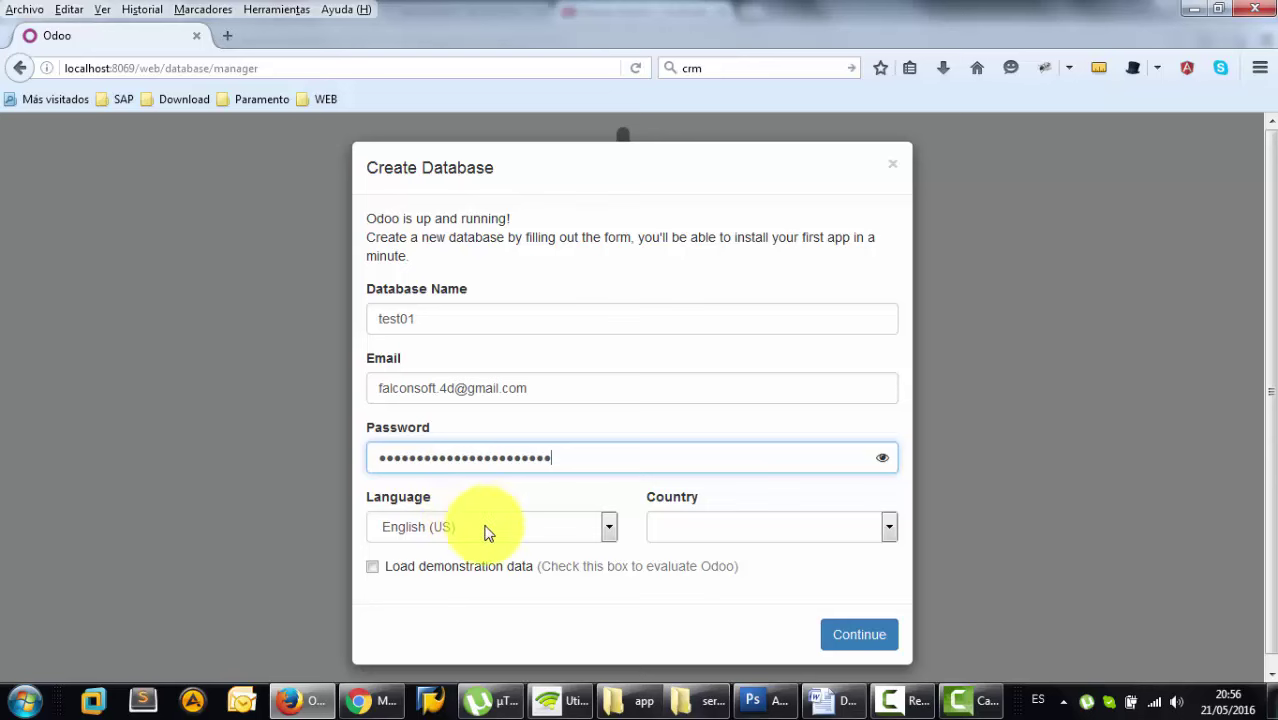
# - Choose Spanish (CL) as the new database's language
pyautogui.click(487, 533)
pyautogui.scroll(-3, 449, 345)
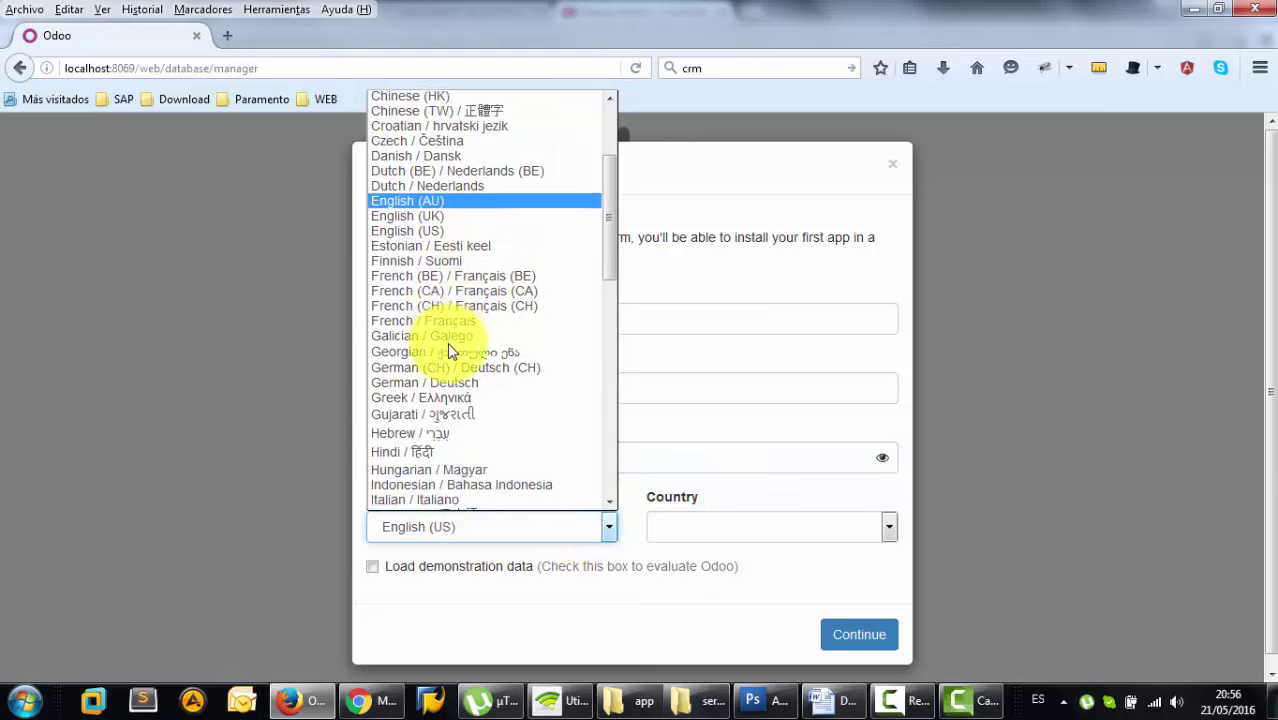
pyautogui.scroll(-6, 449, 350)
pyautogui.scroll(10, 434, 365)
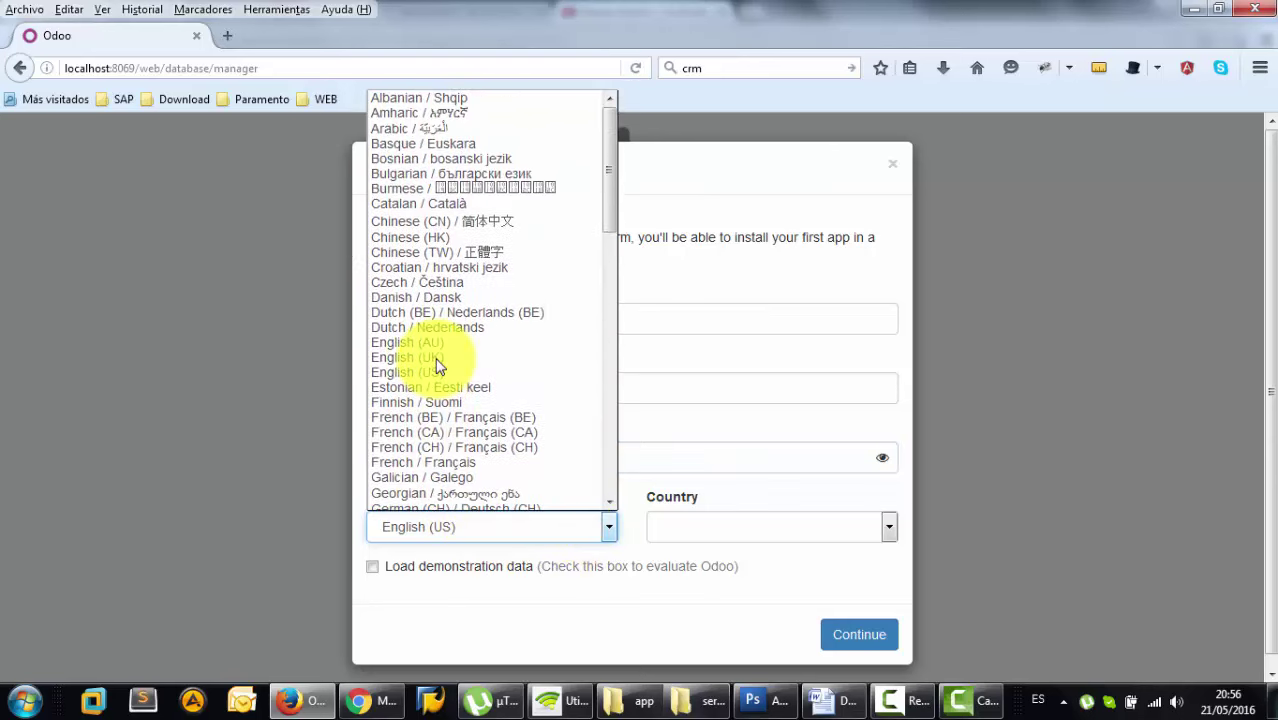
pyautogui.scroll(-13, 436, 370)
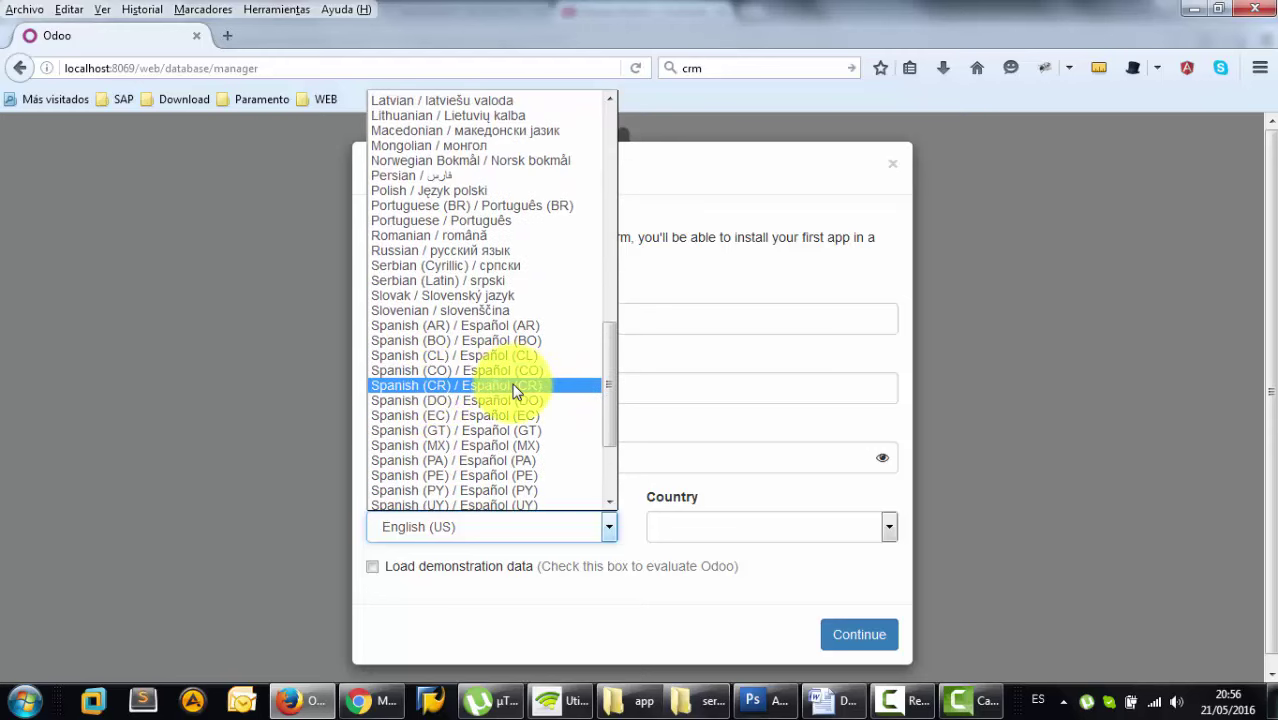
pyautogui.click(516, 357)
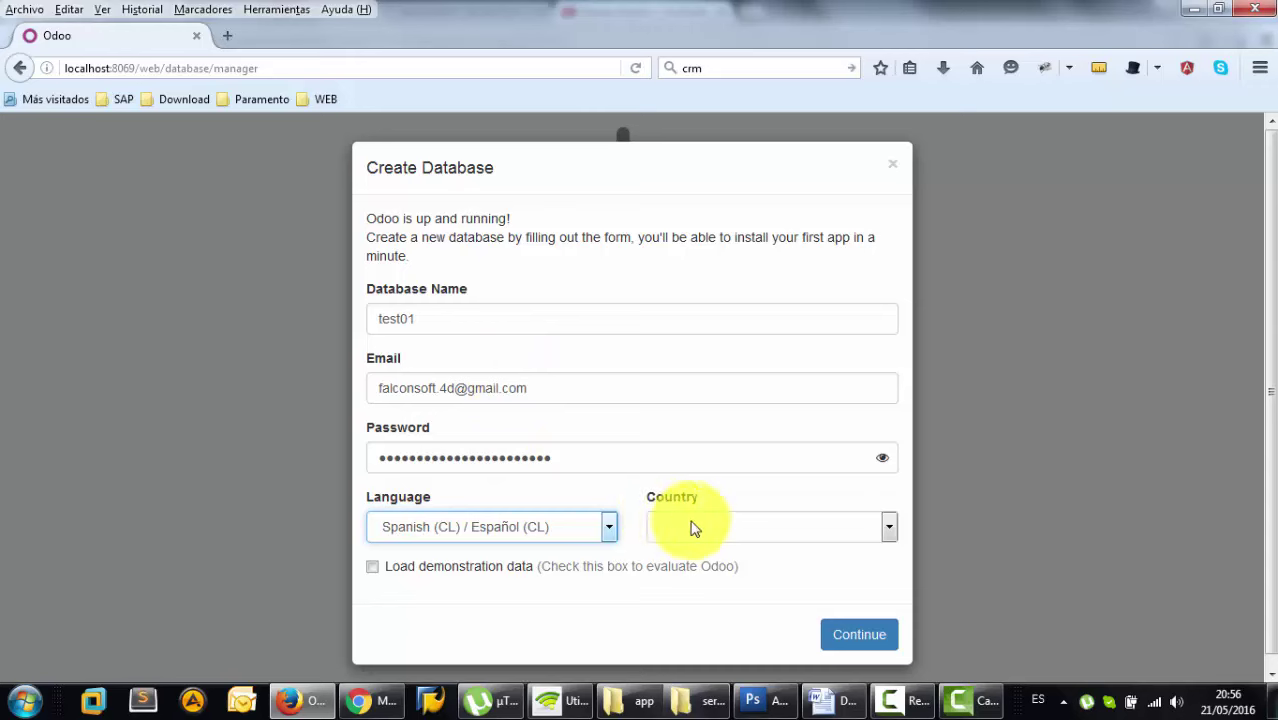
# - Set the country to Chile, include demonstration data, and submit the form
pyautogui.click(882, 528)
pyautogui.scroll(-4, 727, 402)
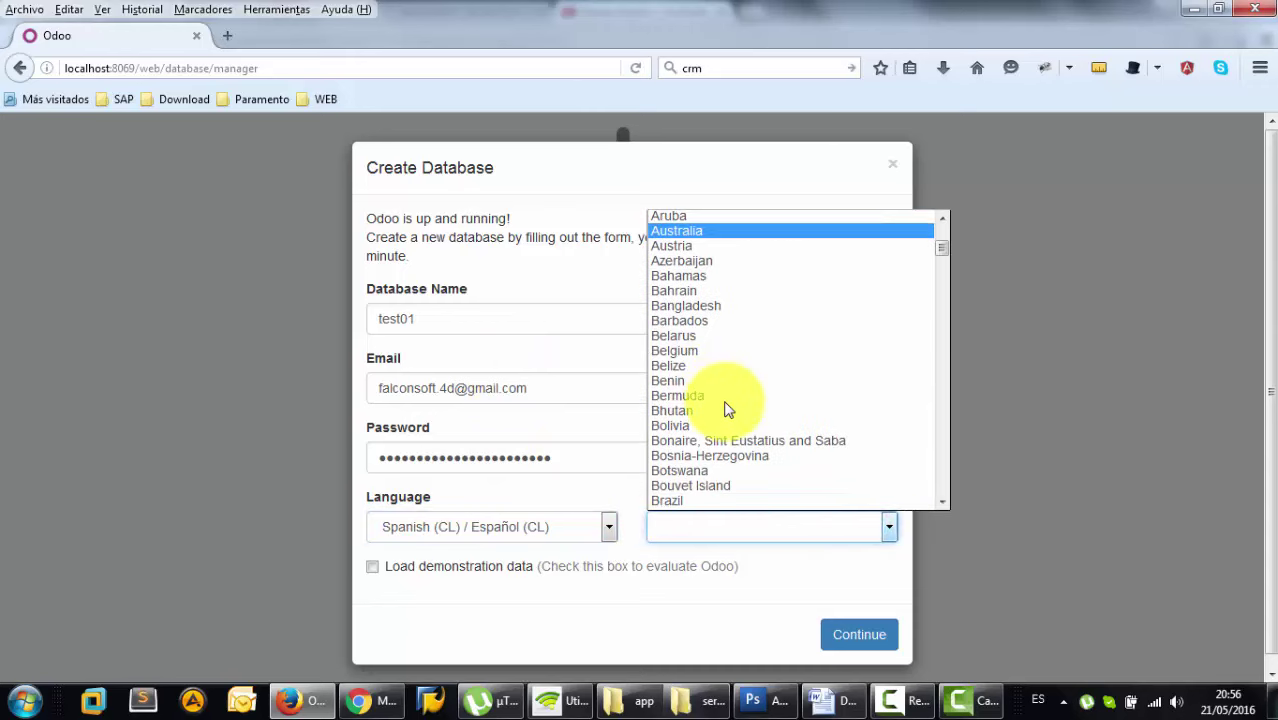
pyautogui.scroll(-5, 727, 408)
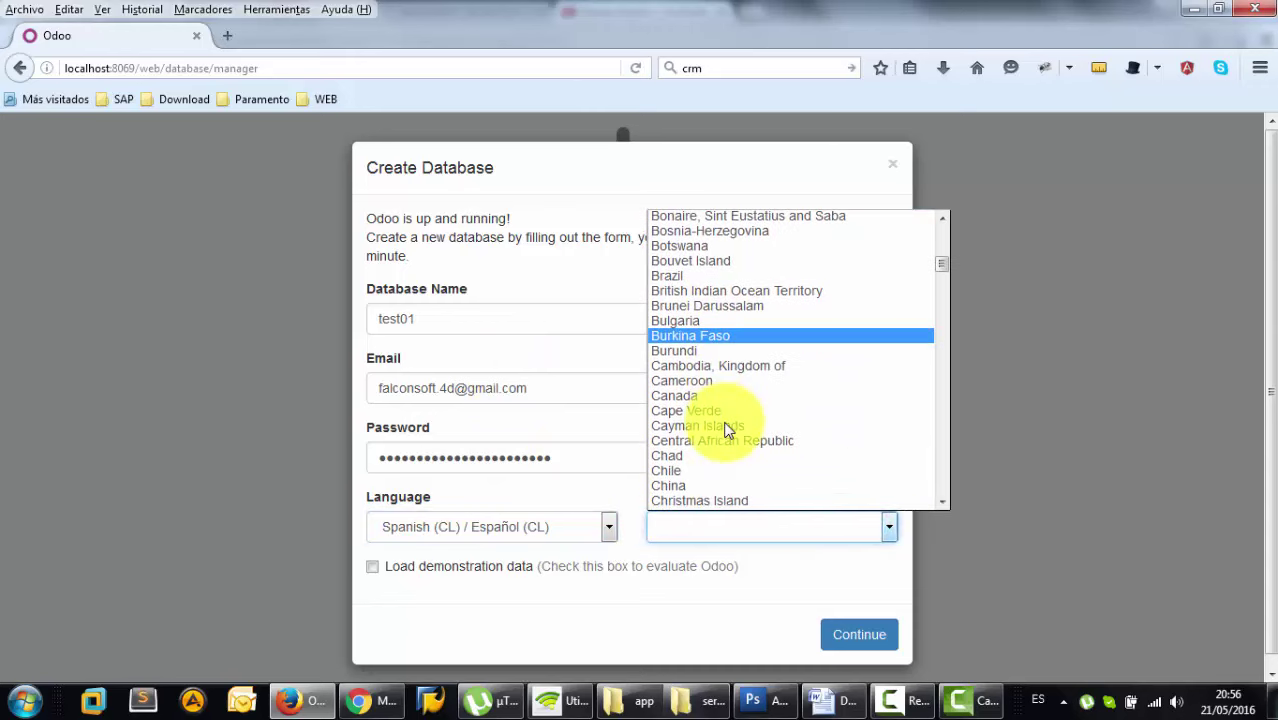
pyautogui.click(695, 470)
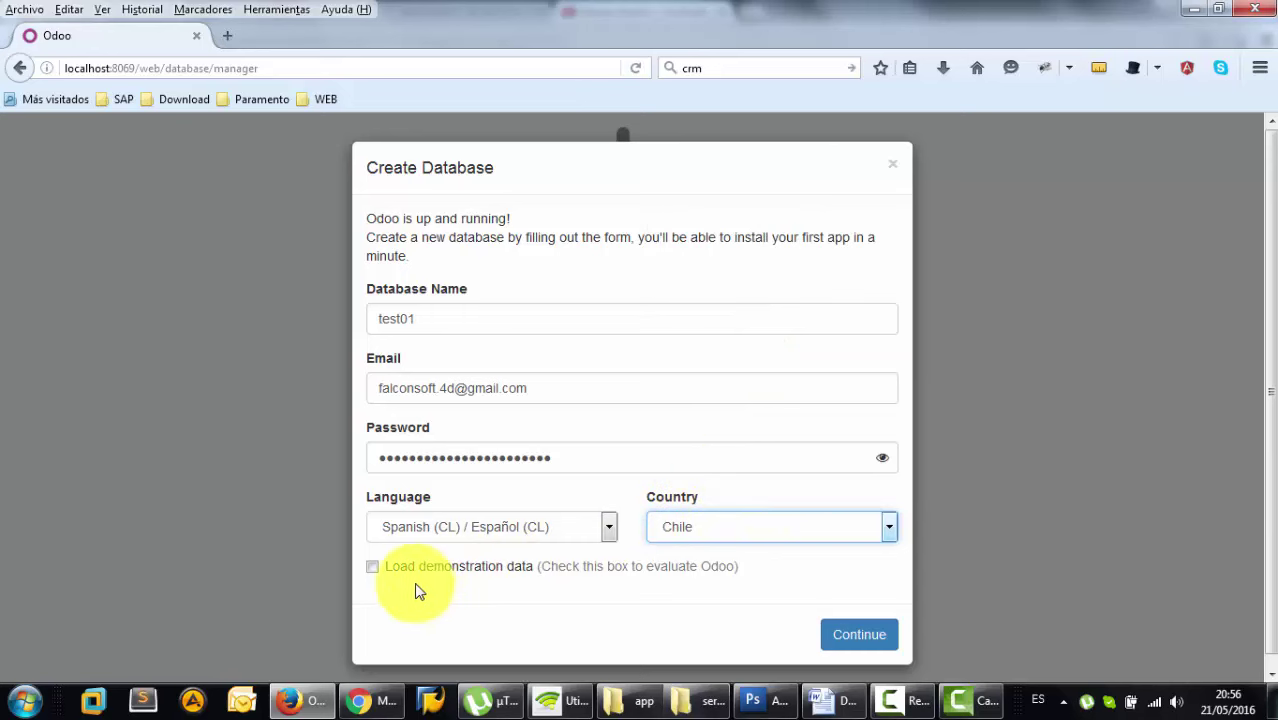
pyautogui.click(373, 568)
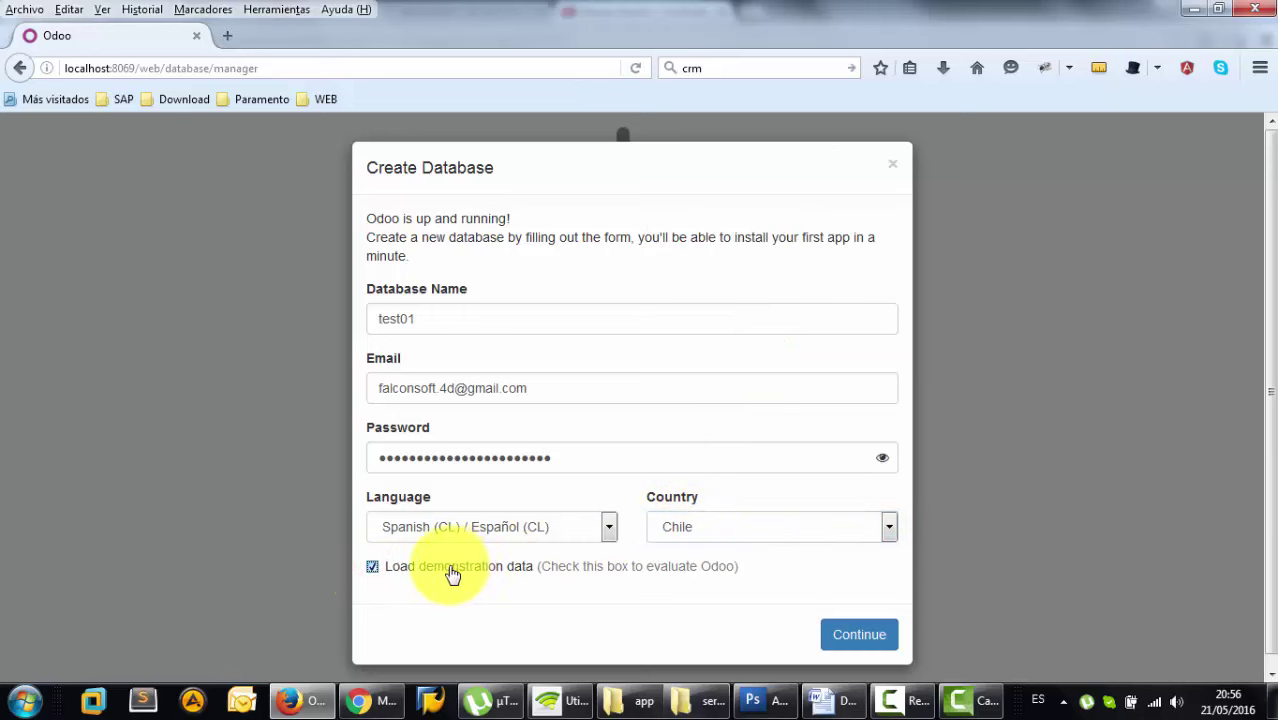
pyautogui.click(884, 640)
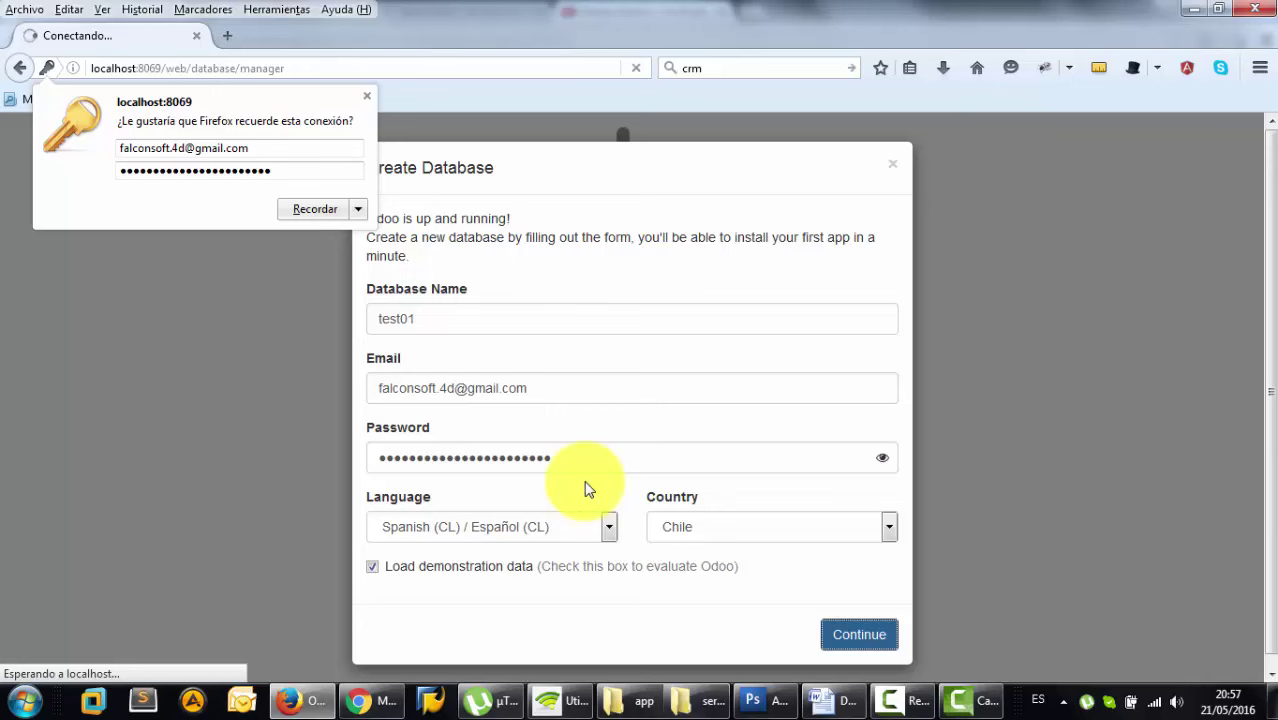
# - Dismiss Firefox's save-password popup while test01 is being created
pyautogui.click(367, 96)
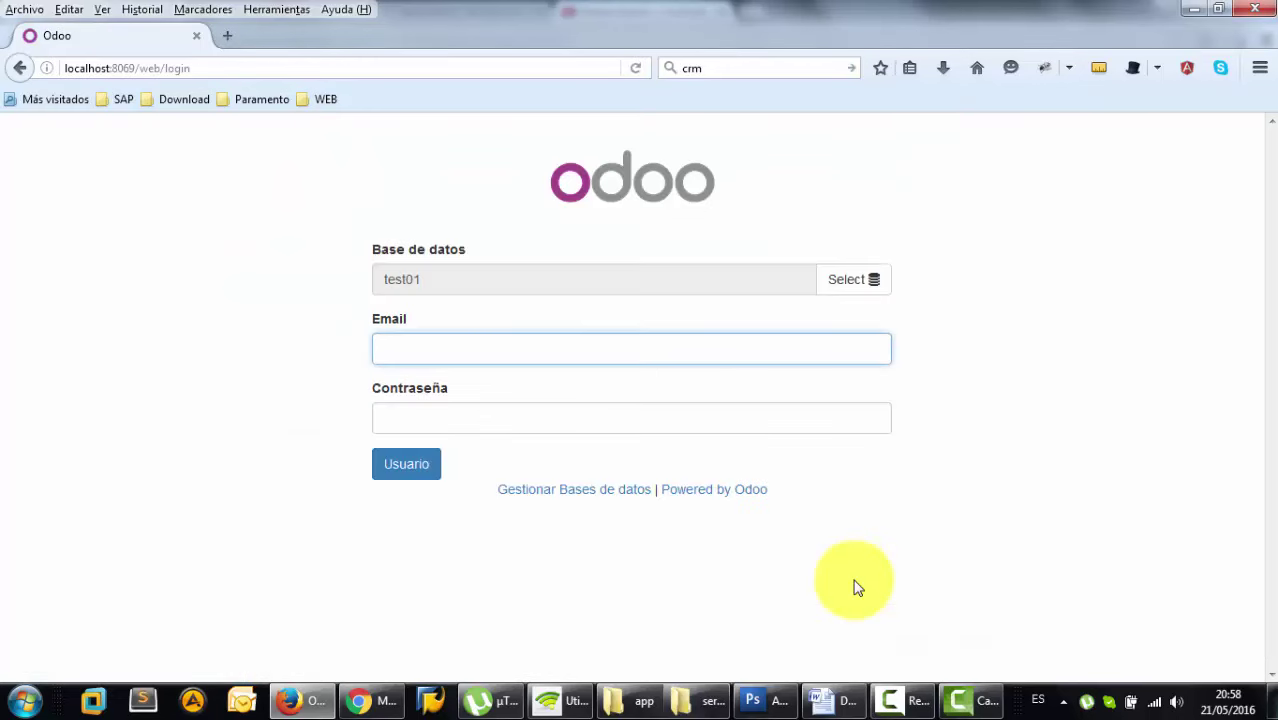
# - Select the test01 database and enter the administrator's e-mail, correcting a wrong digit
pyautogui.click(871, 288)
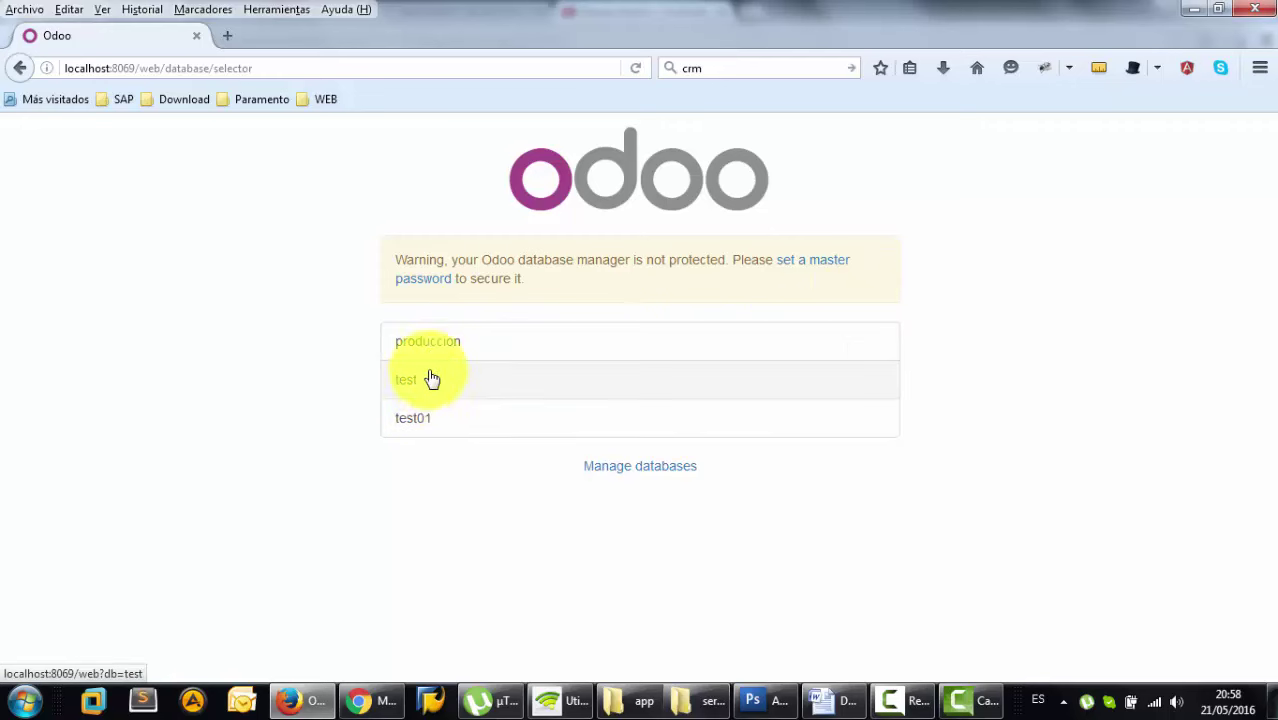
pyautogui.click(446, 424)
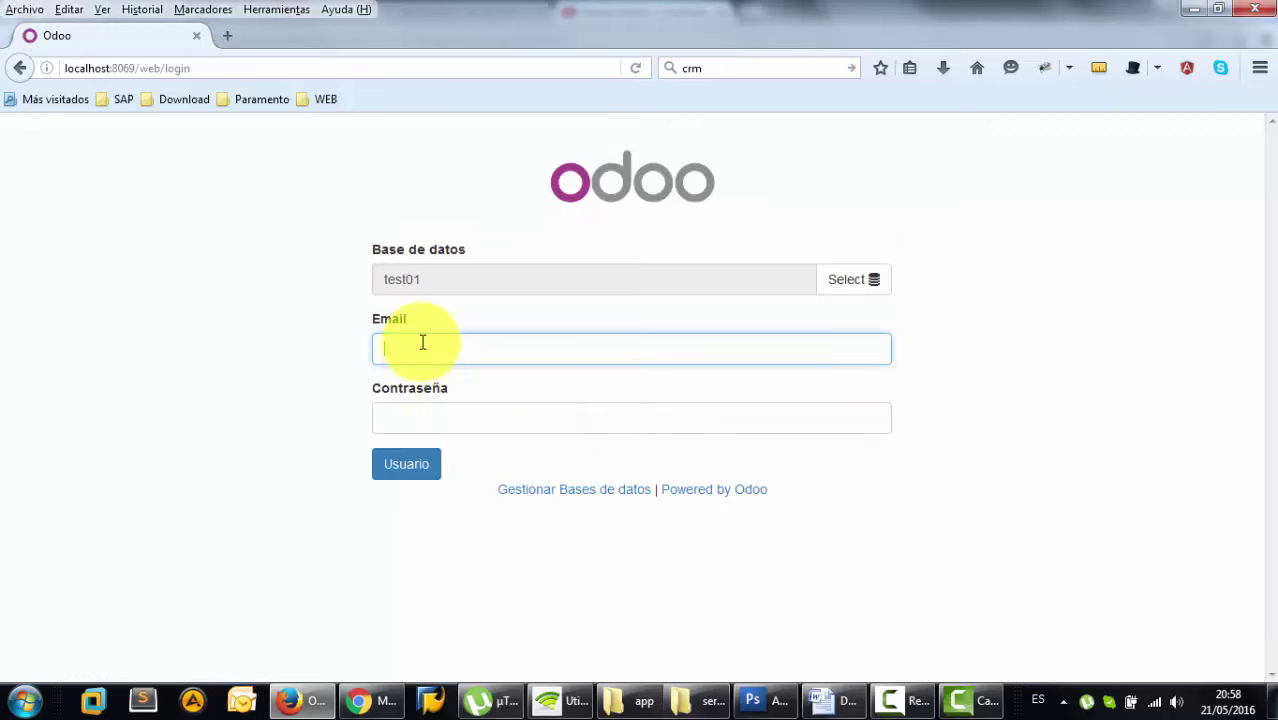
pyautogui.write('f')
pyautogui.click(465, 374)
pyautogui.click(450, 348)
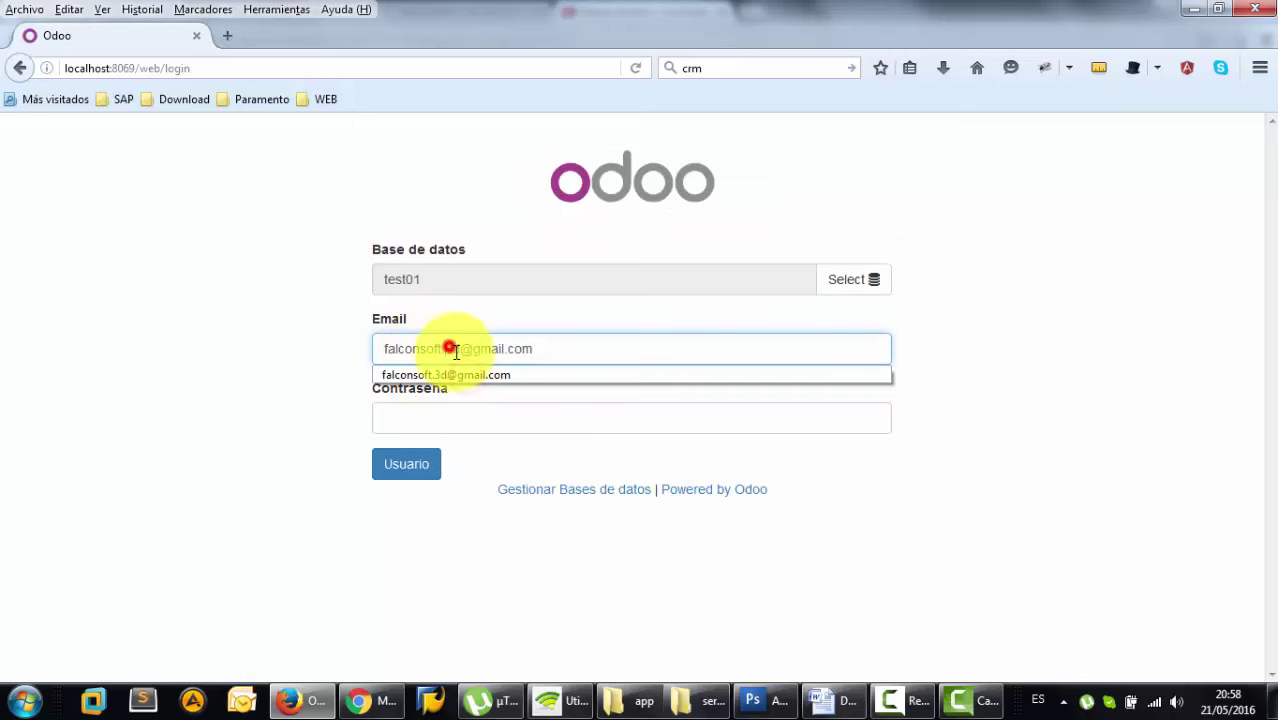
pyautogui.click(451, 348)
pyautogui.press('BackSpace')
pyautogui.write('4')
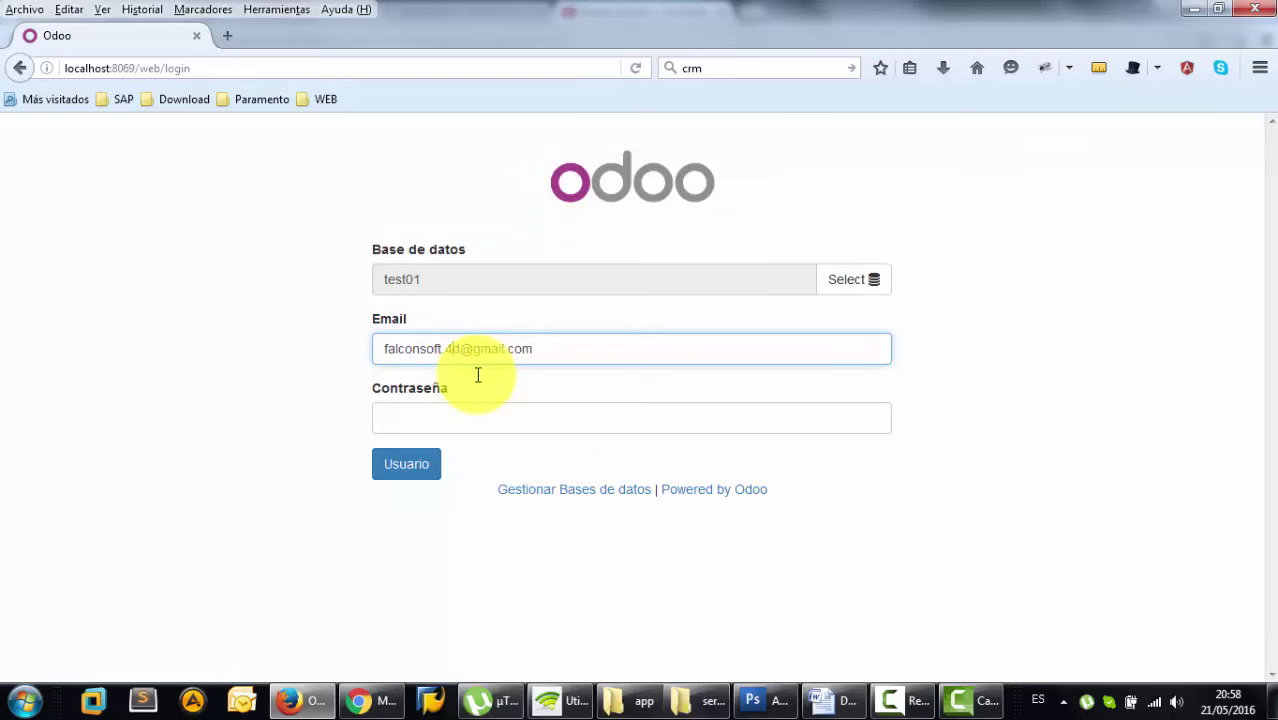
# - Paste the password, log in, and dismiss Firefox's save-password popup
pyautogui.moveTo(560, 346); pyautogui.dragTo(328, 337)
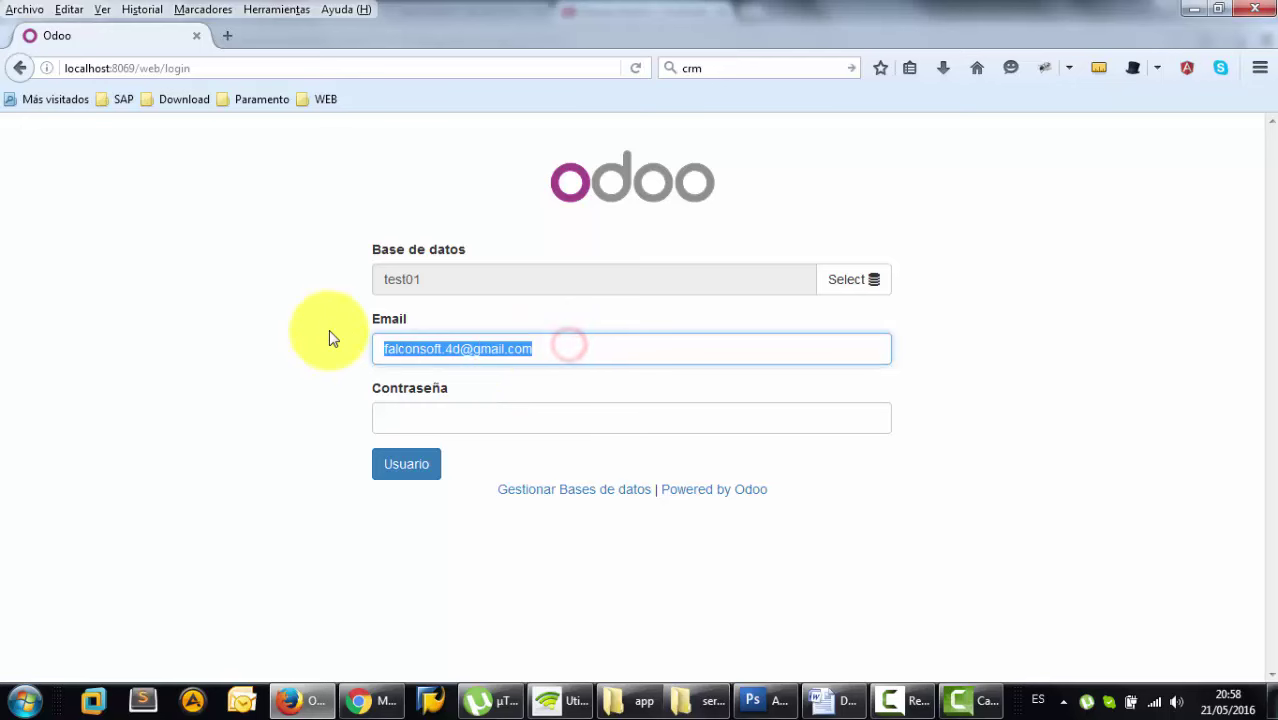
pyautogui.click(494, 427)
pyautogui.hotkey('ctrl', 'v')
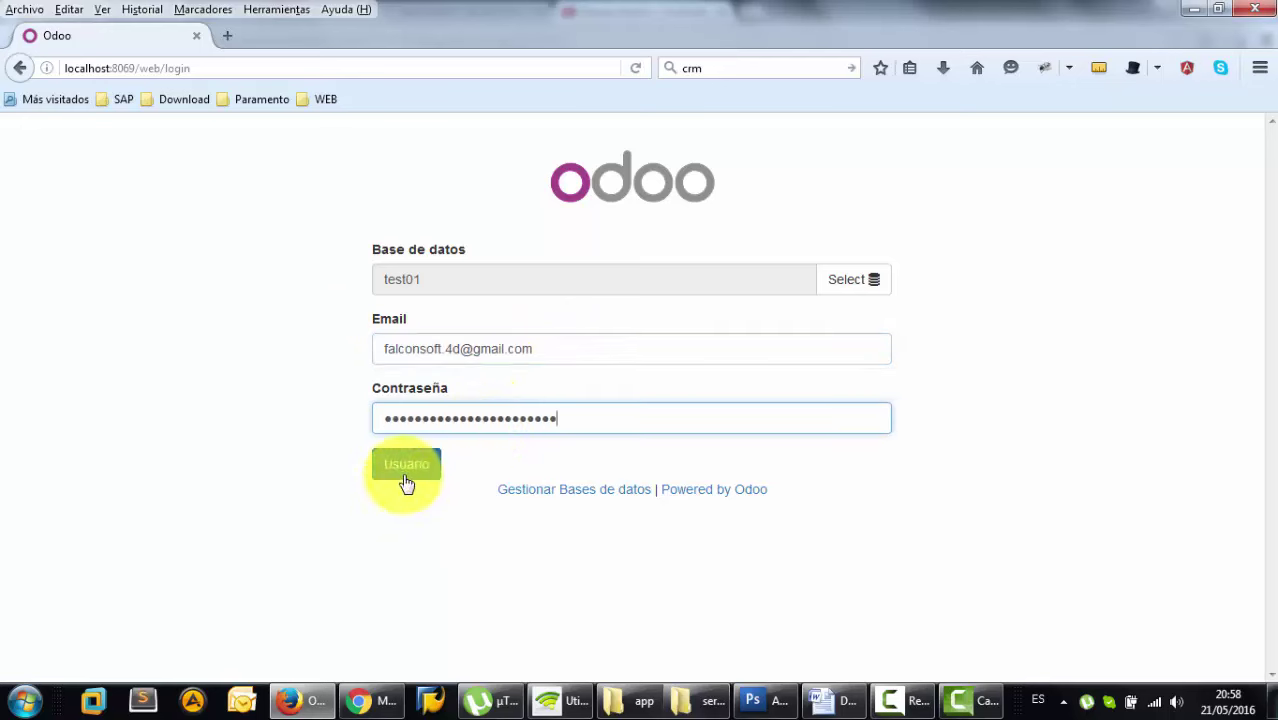
pyautogui.click(406, 481)
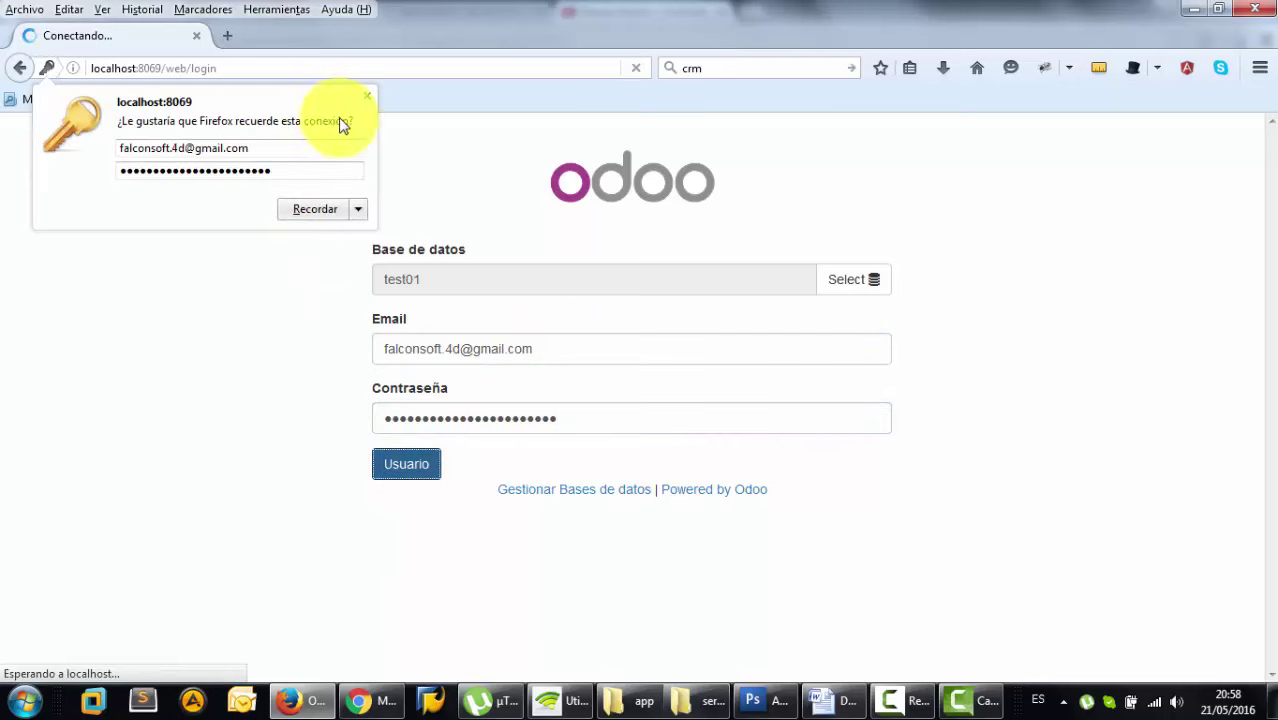
pyautogui.click(366, 94)
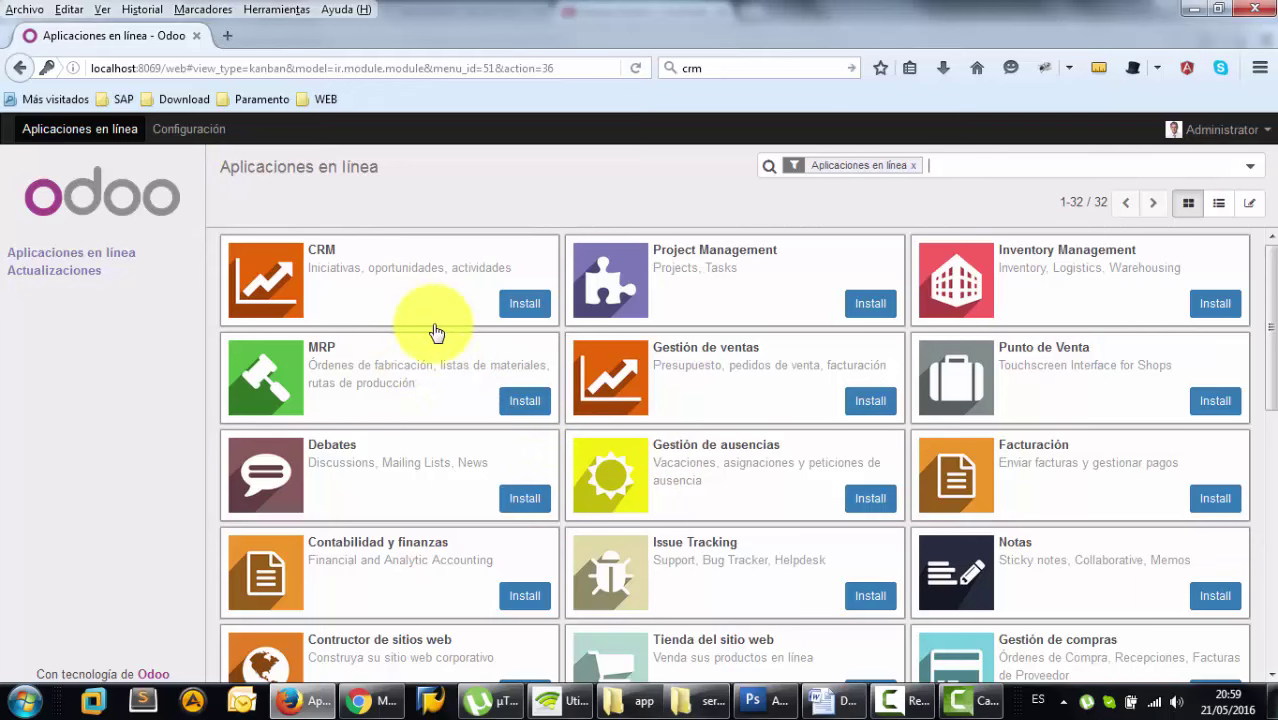
# - Install the Contabilidad y finanzas app from further down the catalogue
pyautogui.scroll(-2, 436, 344)
pyautogui.scroll(-1, 436, 344)
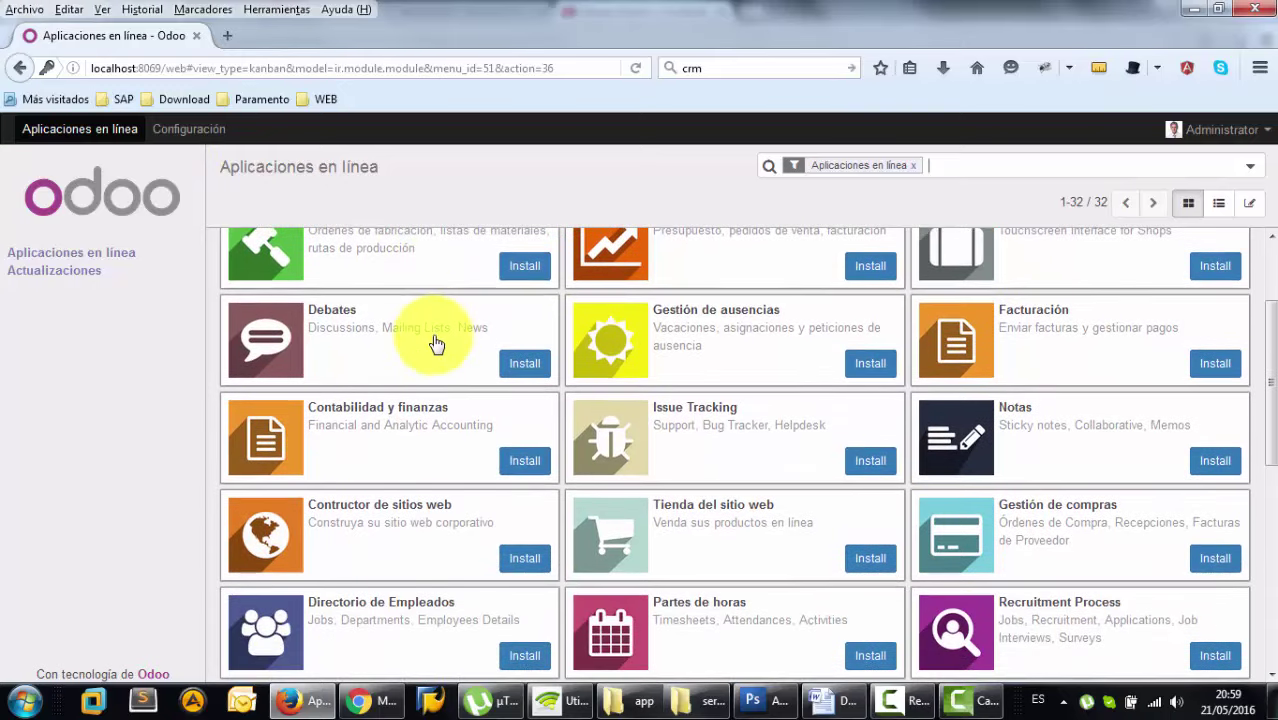
pyautogui.click(524, 465)
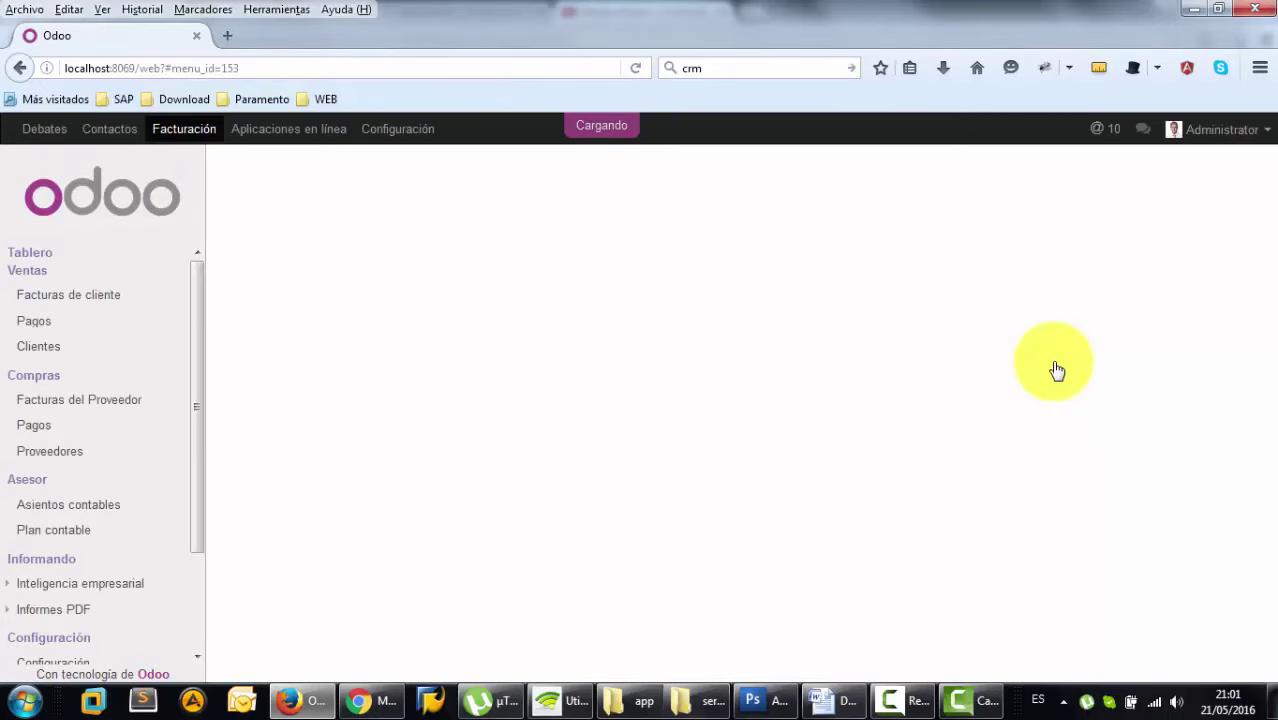
# - Go to the Facturación section and open Configuración > Configuración from its sidebar
pyautogui.click(295, 132)
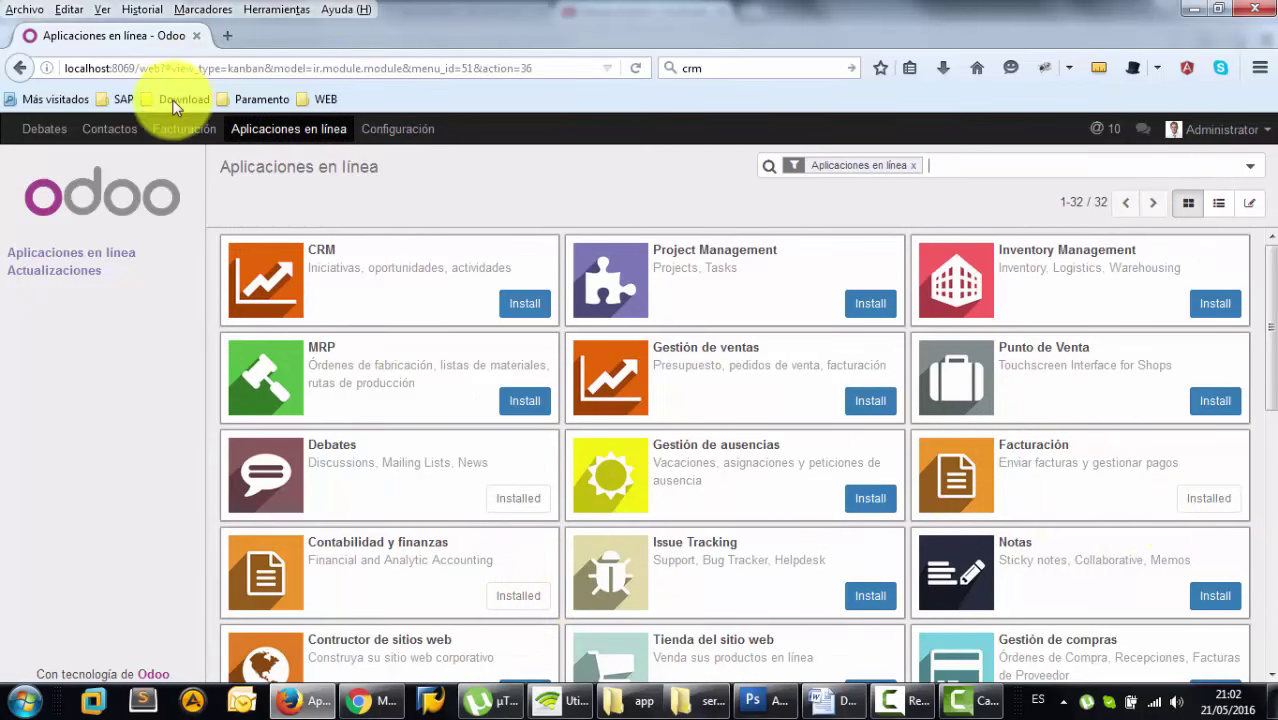
pyautogui.click(175, 133)
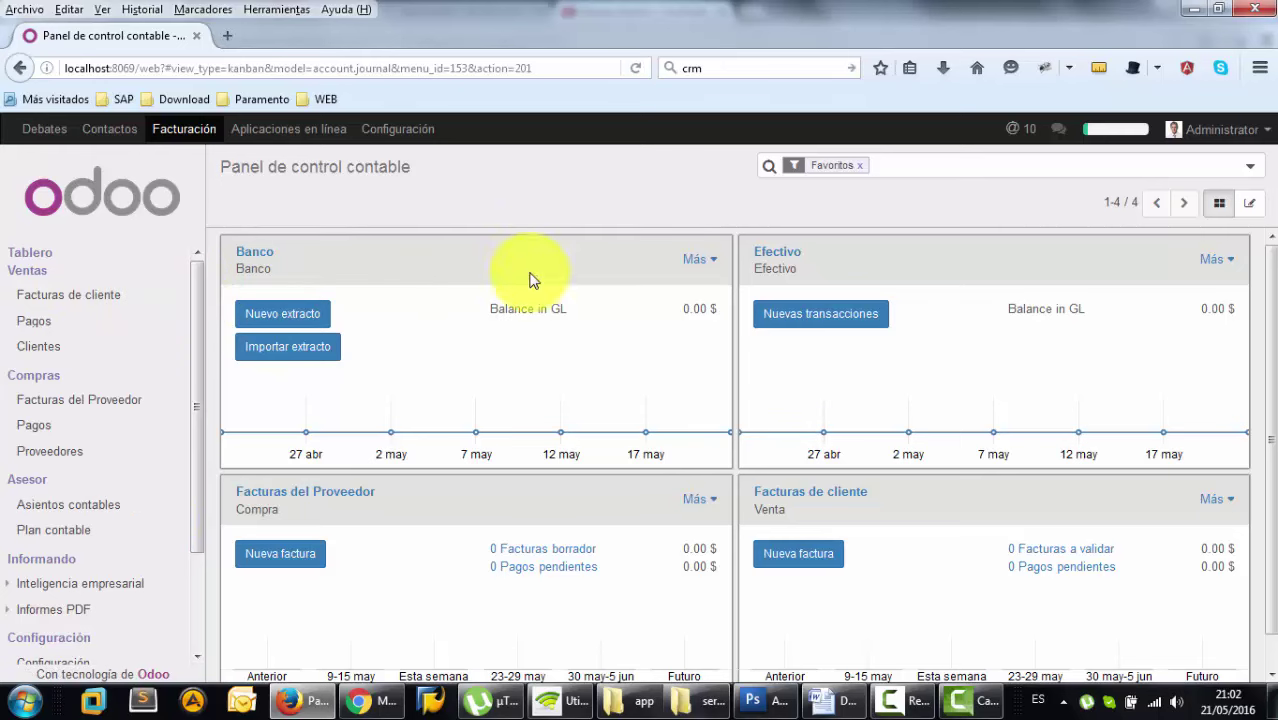
pyautogui.scroll(-1, 1205, 490)
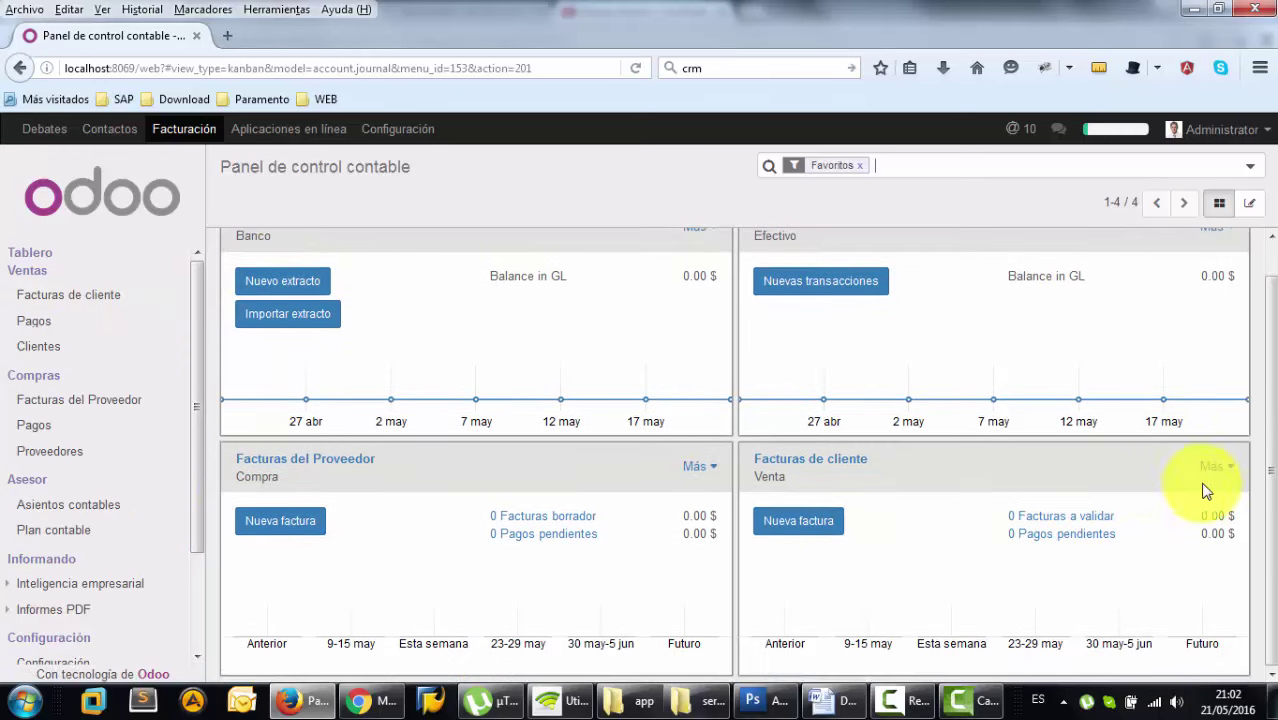
pyautogui.scroll(1, 733, 394)
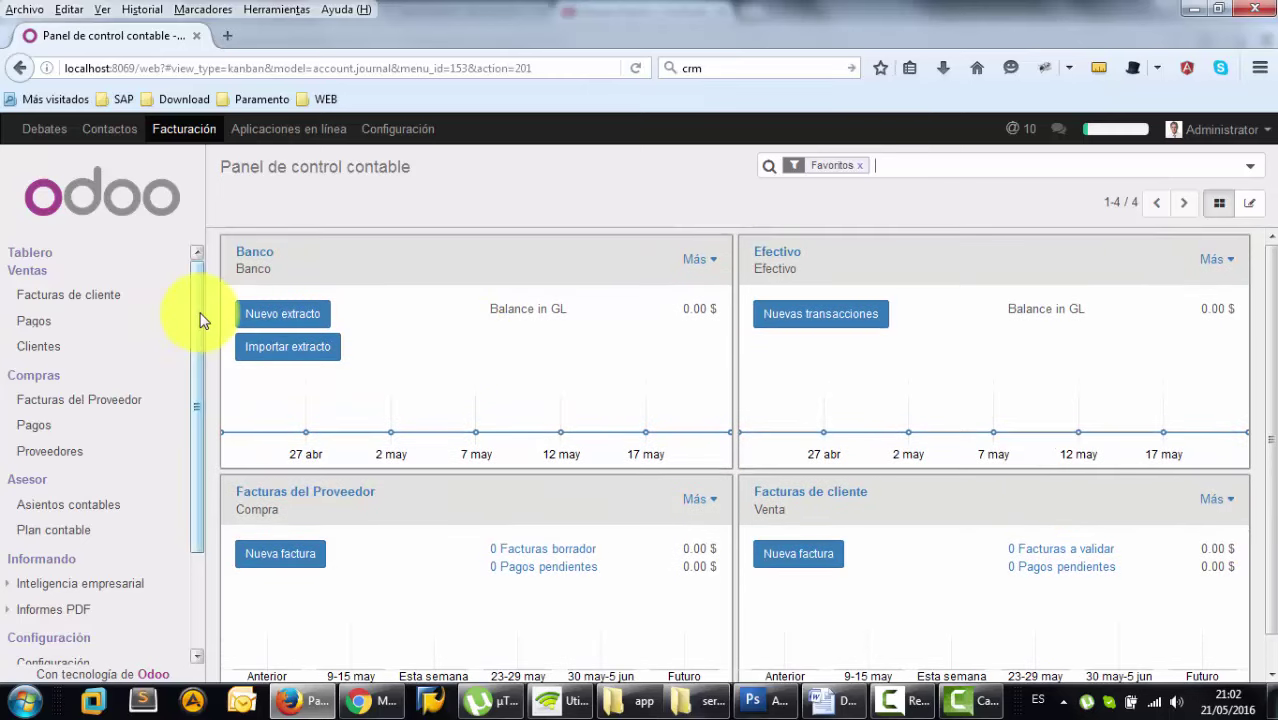
pyautogui.moveTo(200, 316); pyautogui.dragTo(193, 433)
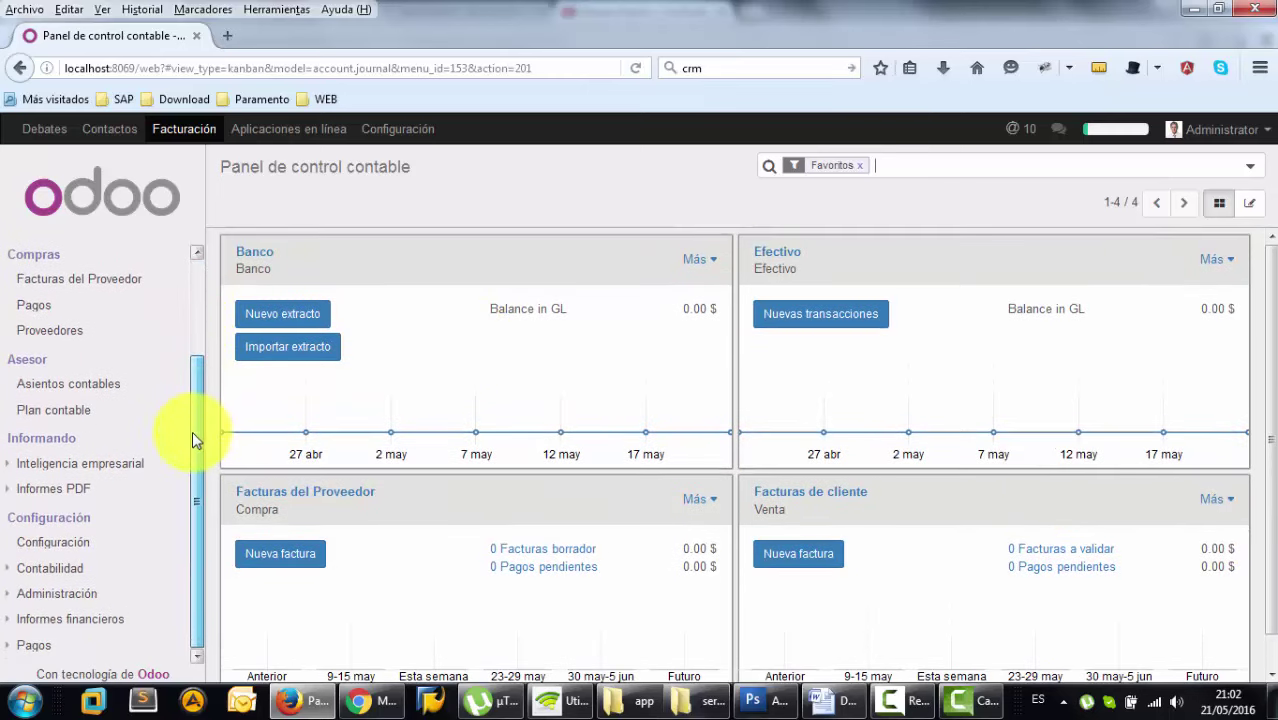
pyautogui.click(37, 545)
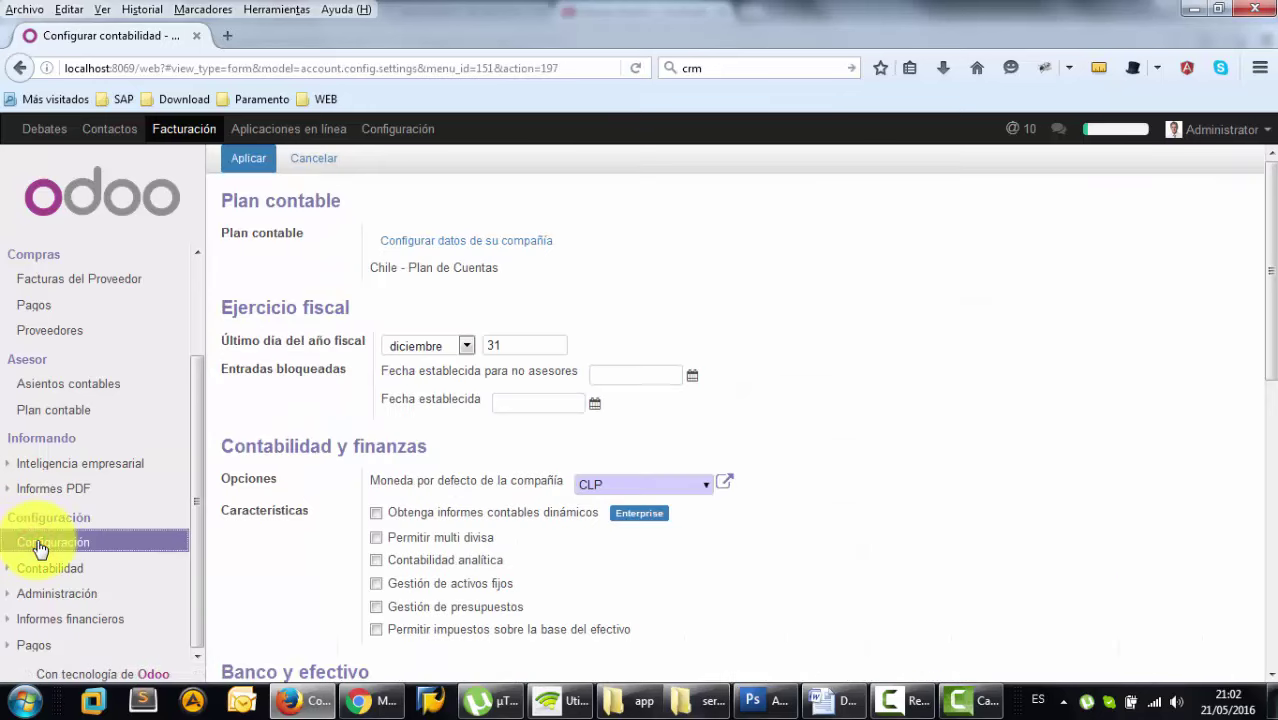
# - Open YourCompany's record via 'Configurar datos de su compañía' and switch it to edit mode
pyautogui.click(475, 244)
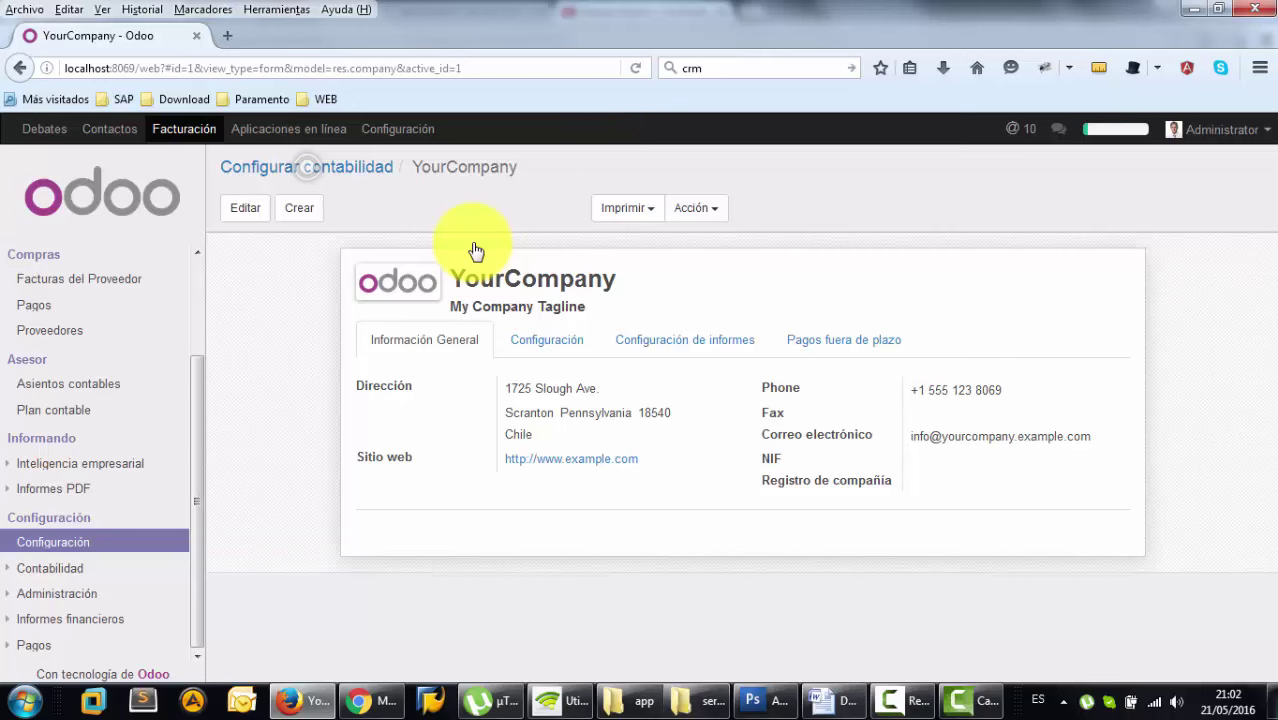
pyautogui.click(245, 209)
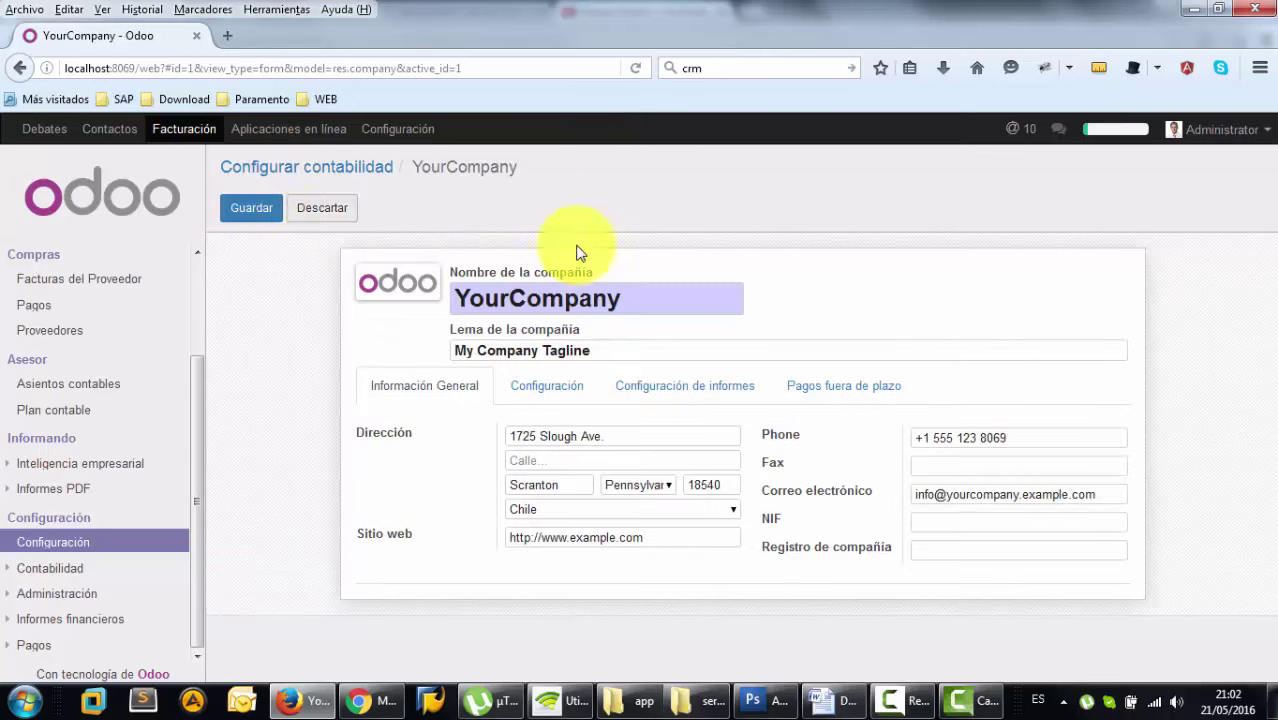
# - Replace YourCompany with LST SOFT and the tagline My Company Tagline with Mas ERP
pyautogui.click(651, 292)
pyautogui.moveTo(485, 285); pyautogui.dragTo(681, 287)
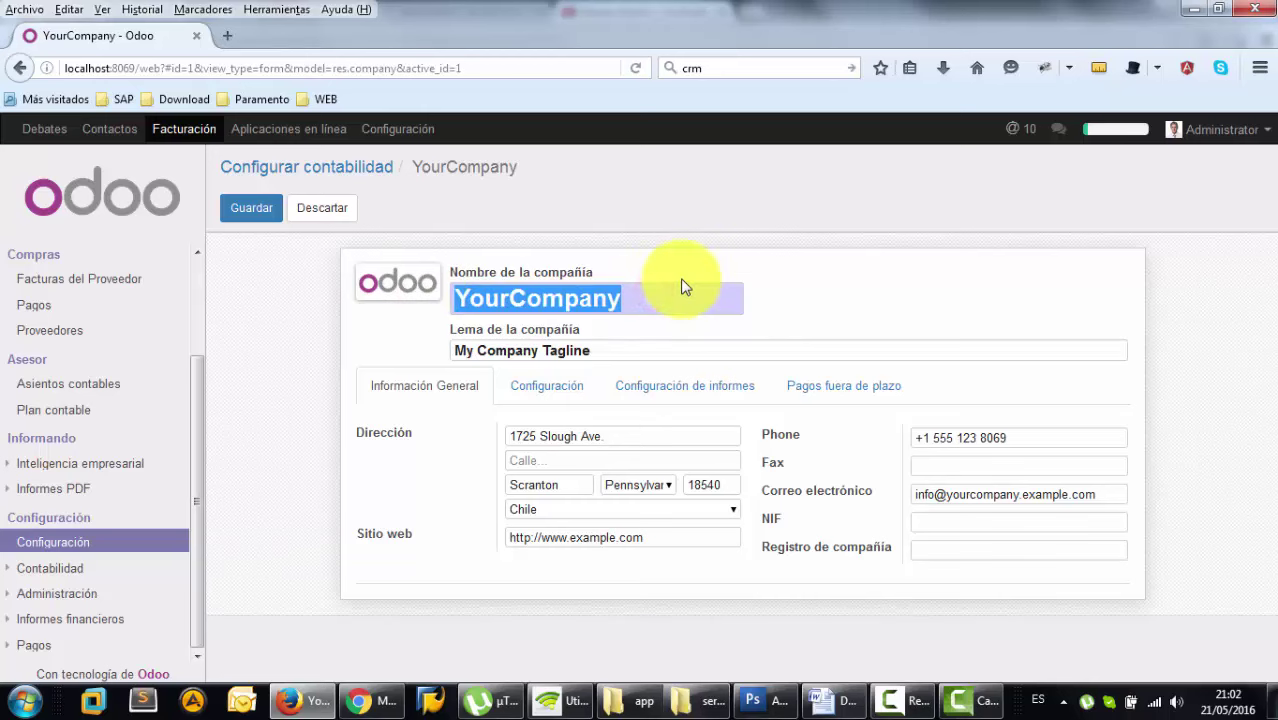
pyautogui.write('LST ')
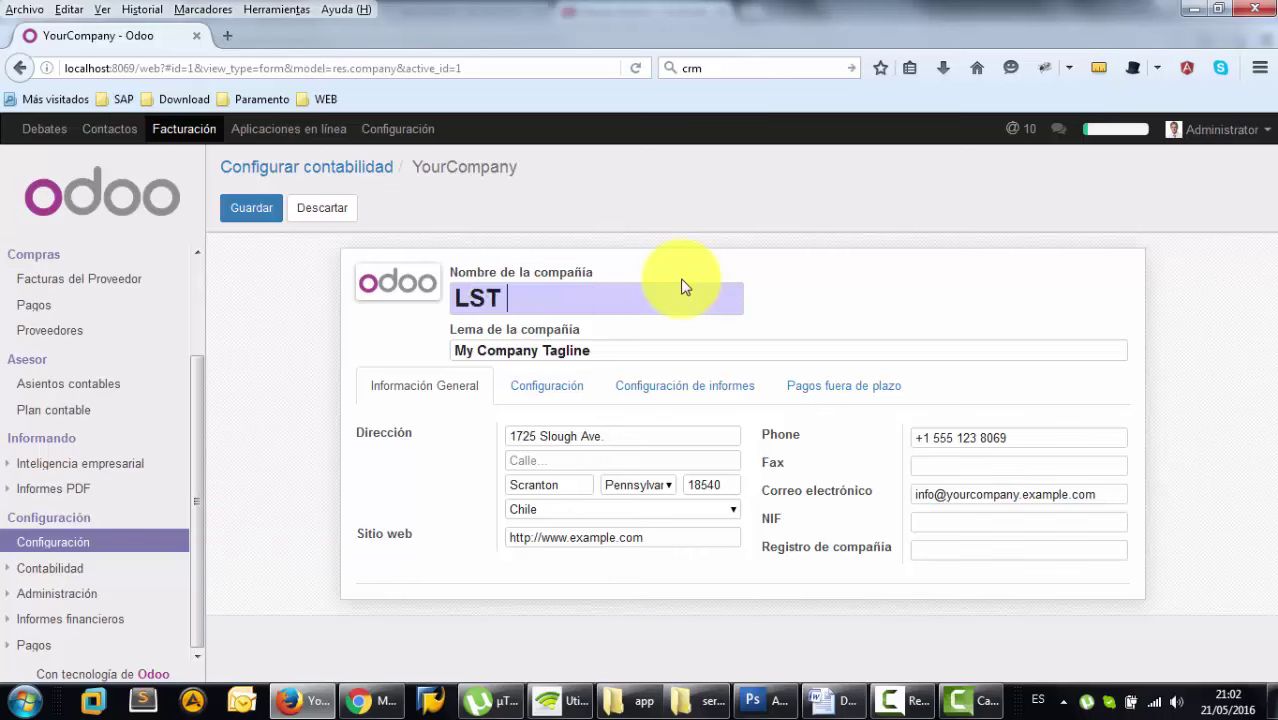
pyautogui.write('SOFT')
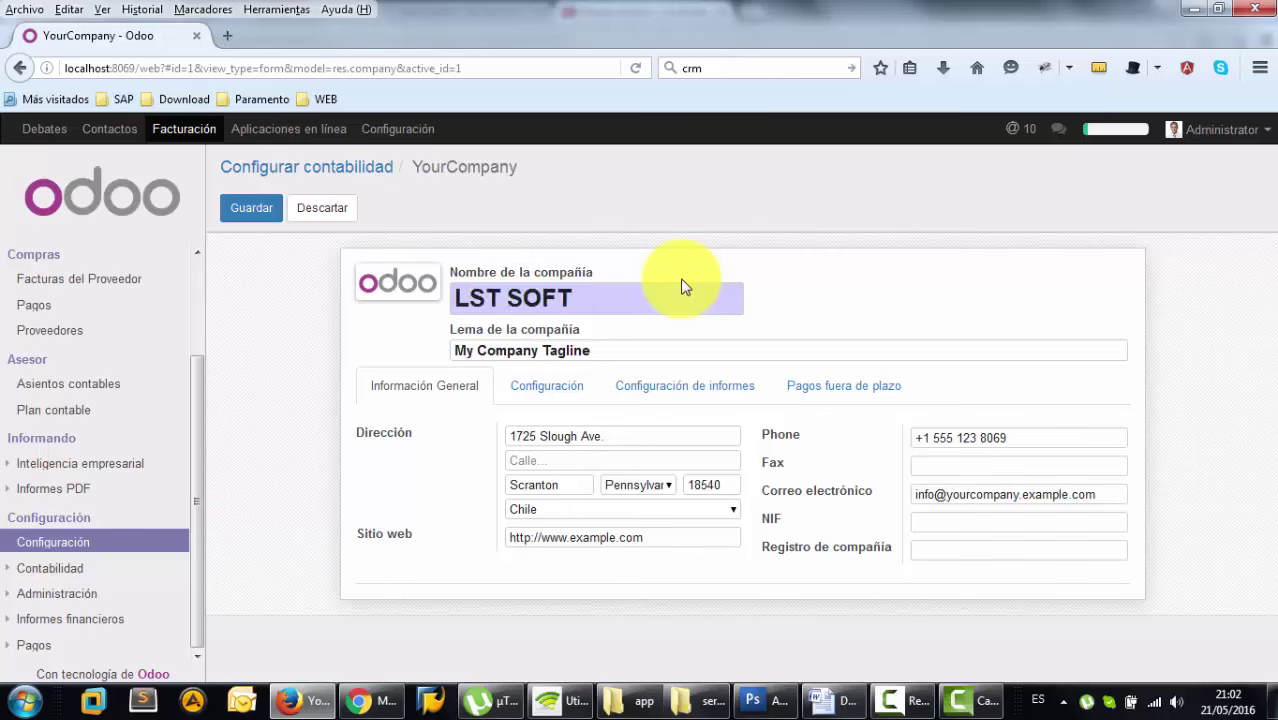
pyautogui.moveTo(448, 350); pyautogui.dragTo(622, 354)
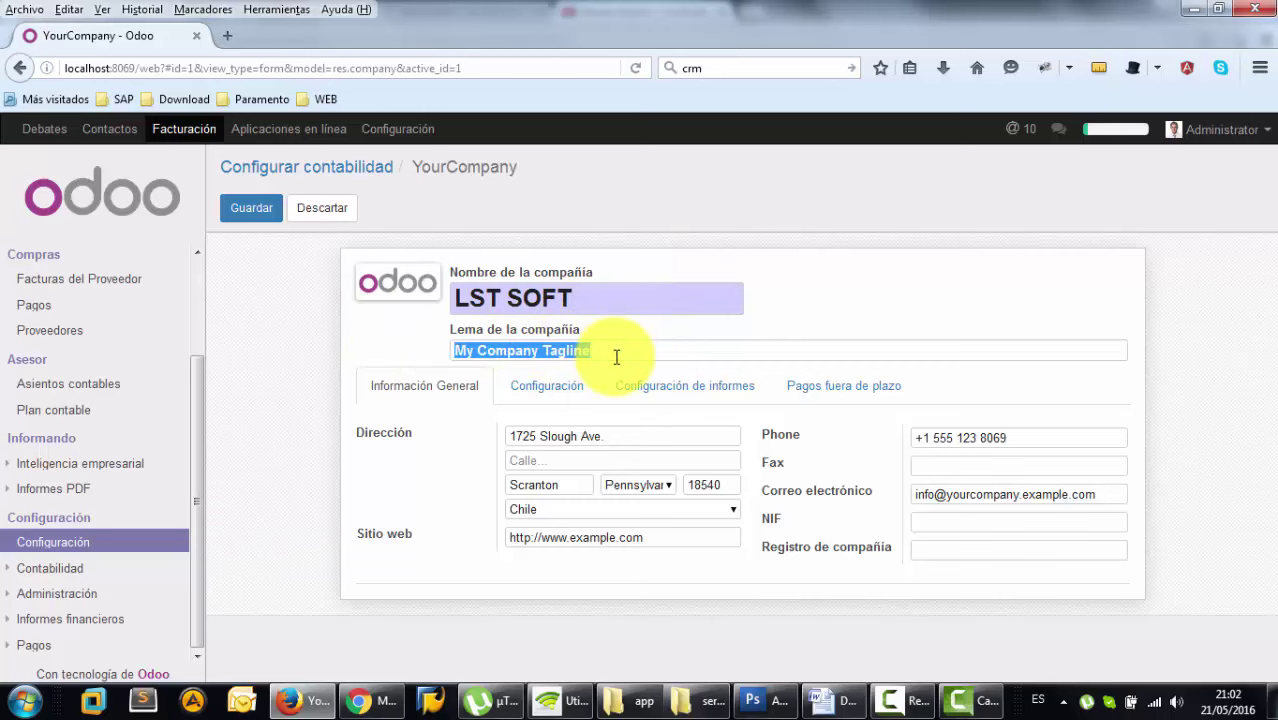
pyautogui.write('Mas')
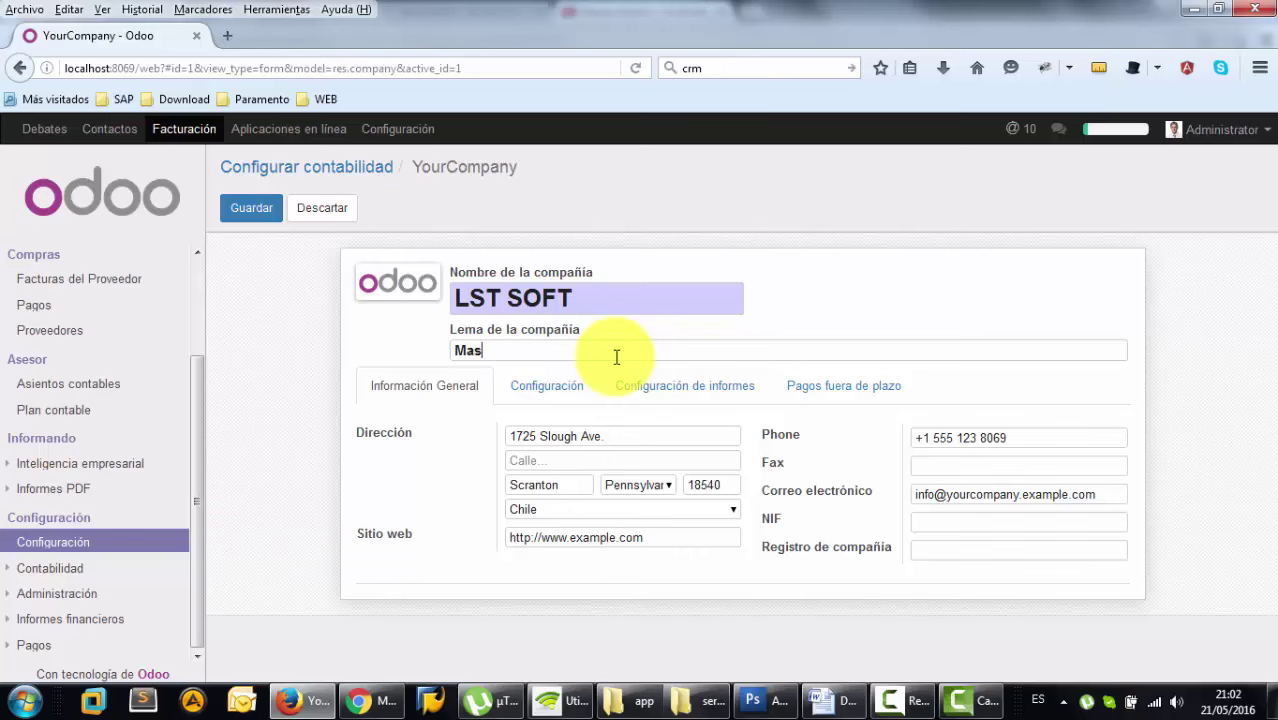
pyautogui.write(' ERP')
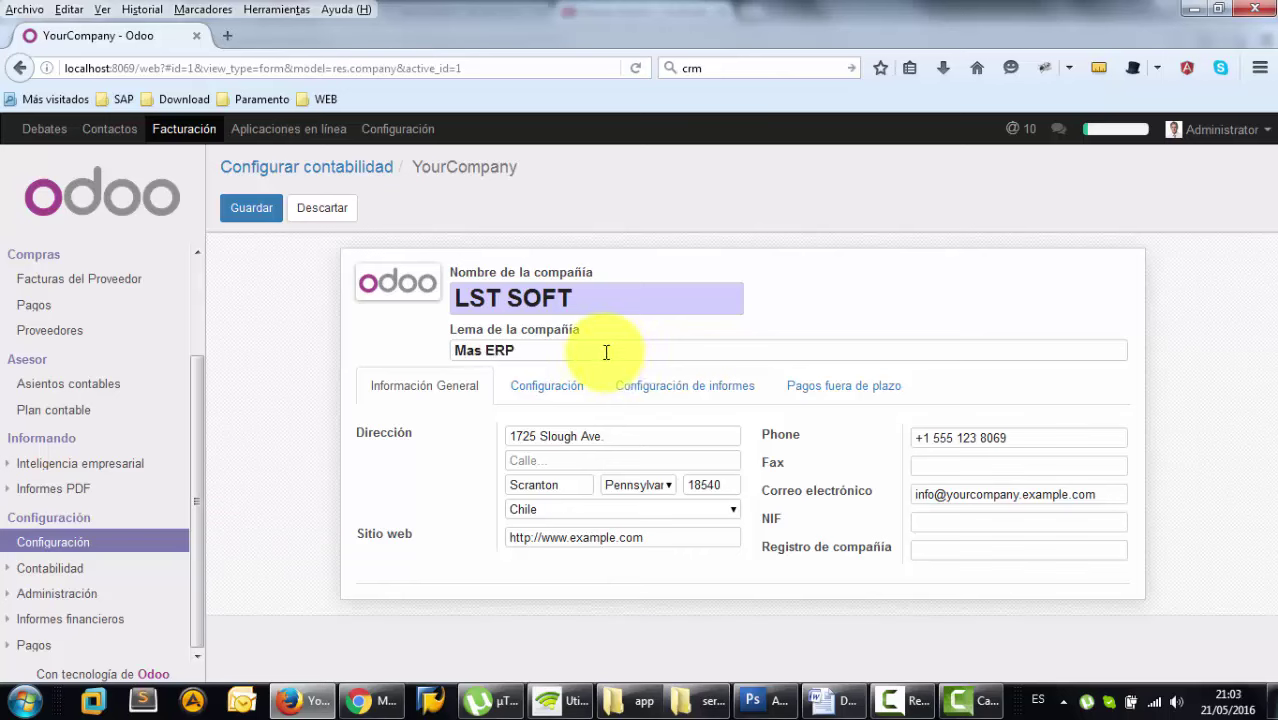
# - Upload Yes-Logo.png as the company logo
pyautogui.moveTo(405, 285)
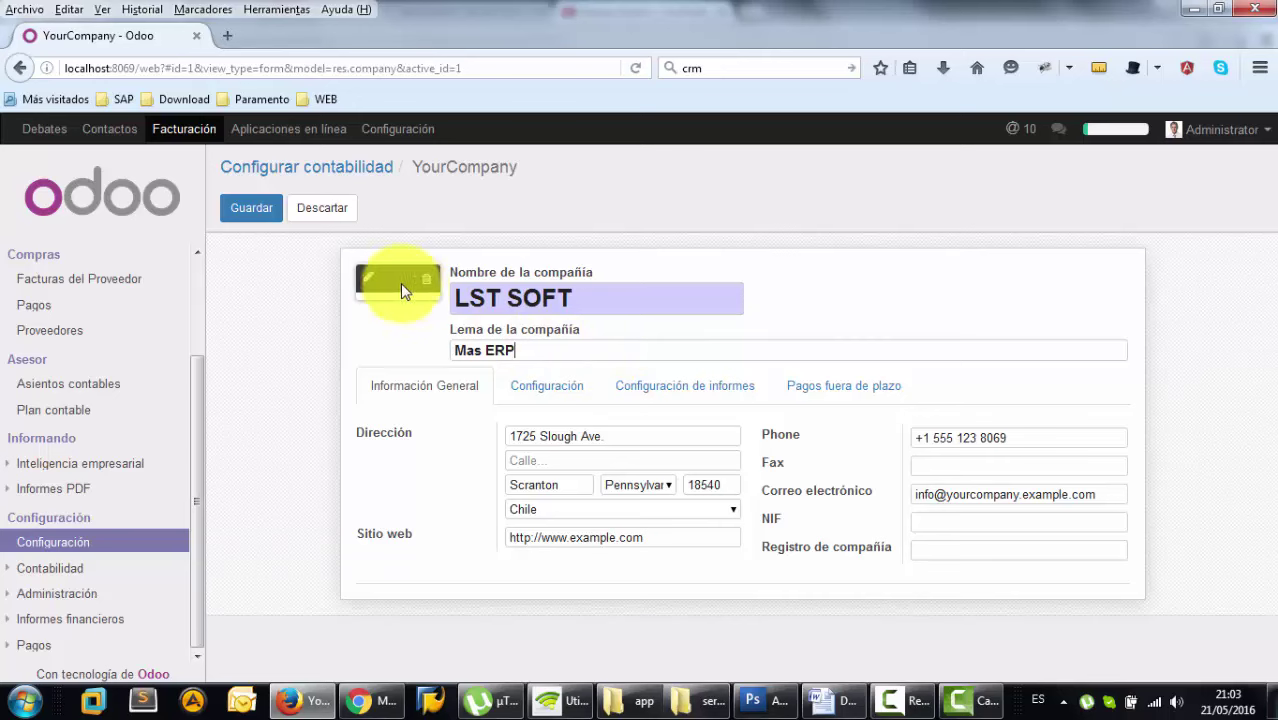
pyautogui.click(368, 279)
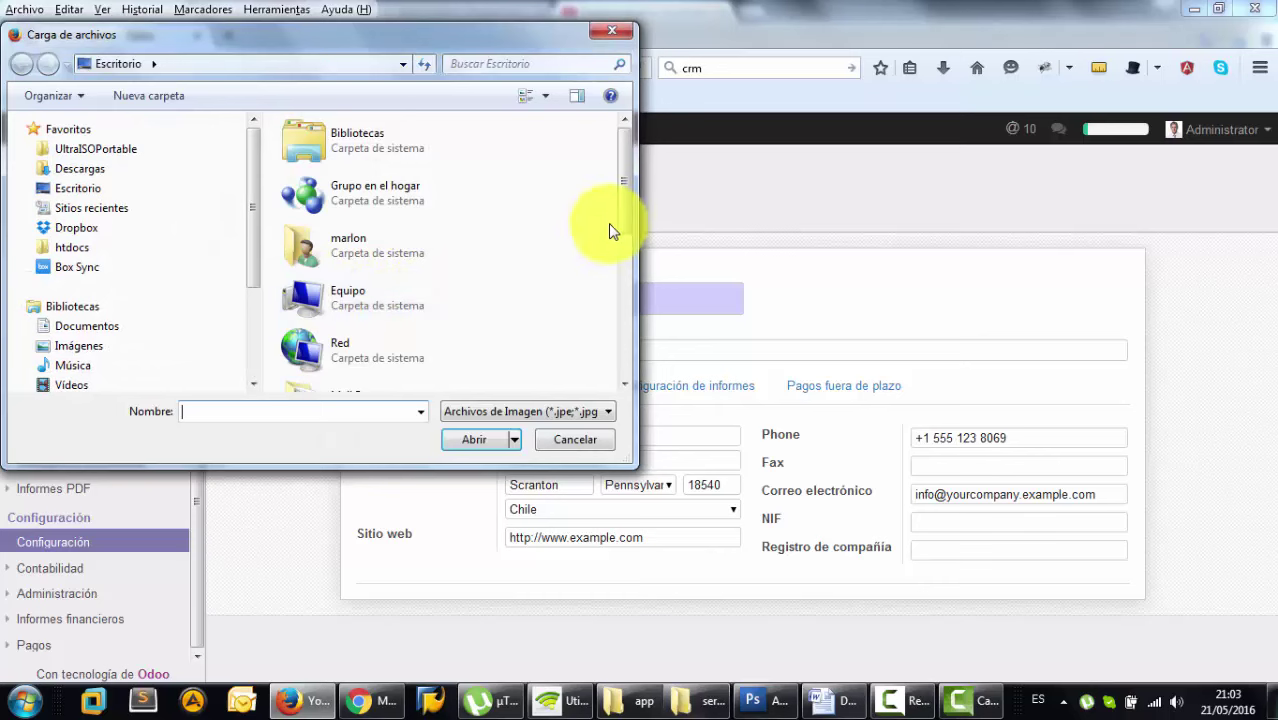
pyautogui.moveTo(621, 228); pyautogui.dragTo(624, 340)
pyautogui.doubleClick(365, 373)
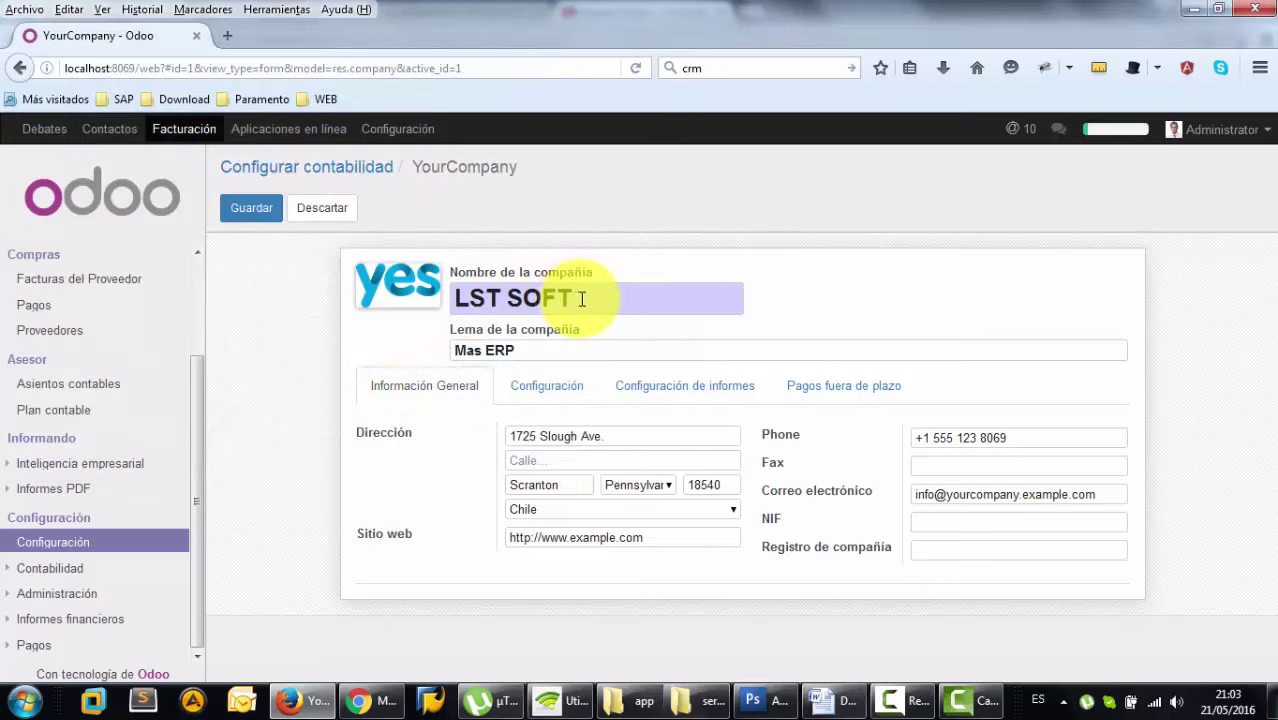
pyautogui.click(367, 279)
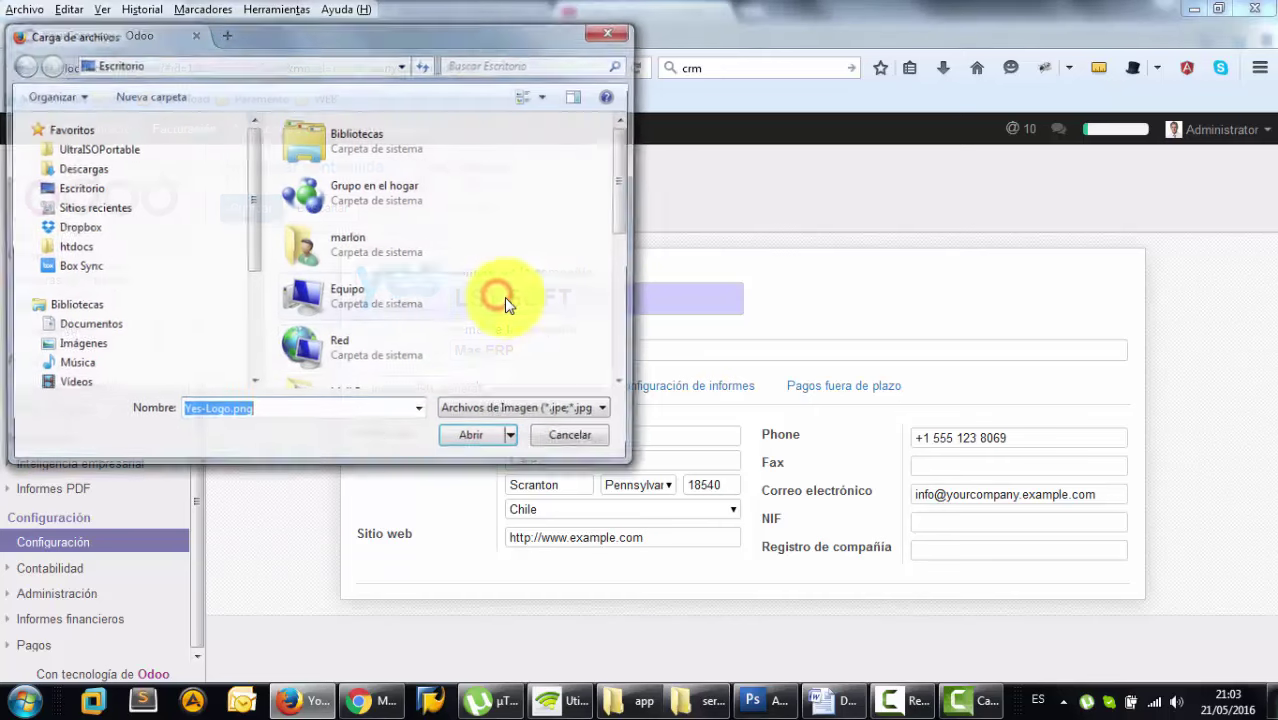
pyautogui.click(569, 434)
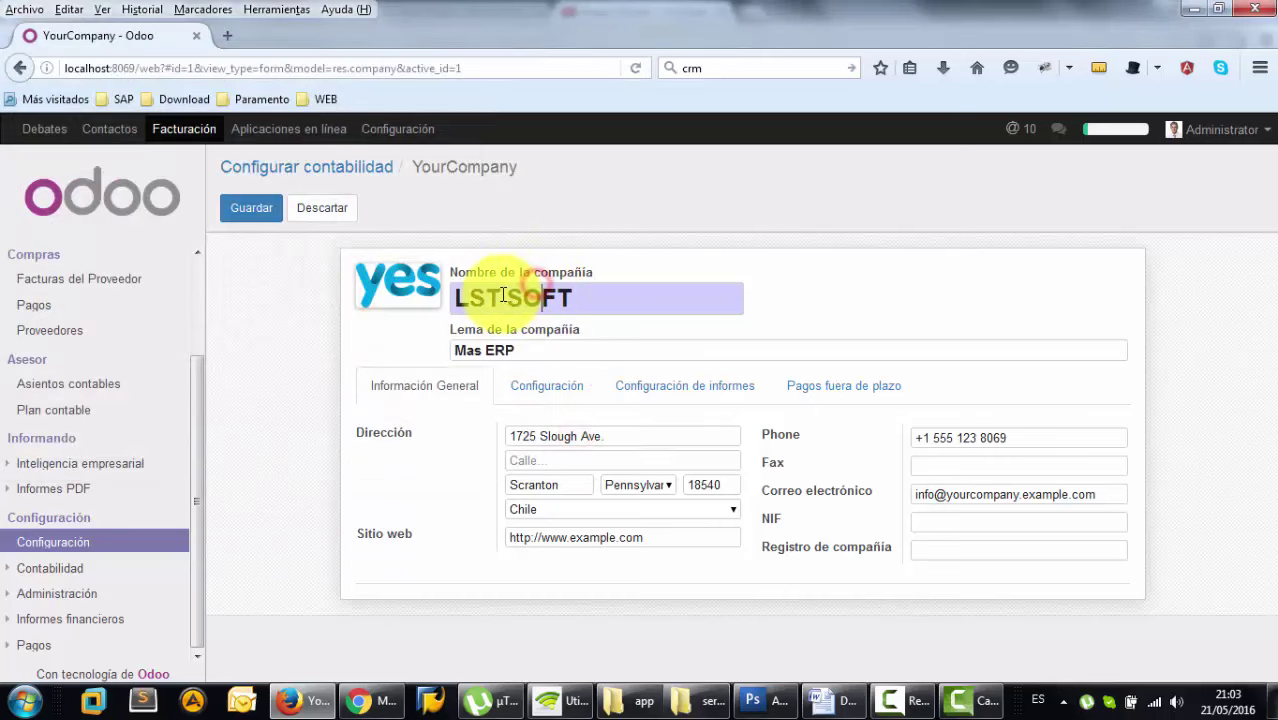
# - Change LST to YES in the company name and save the record as YES SOFT
pyautogui.moveTo(503, 295); pyautogui.dragTo(420, 303)
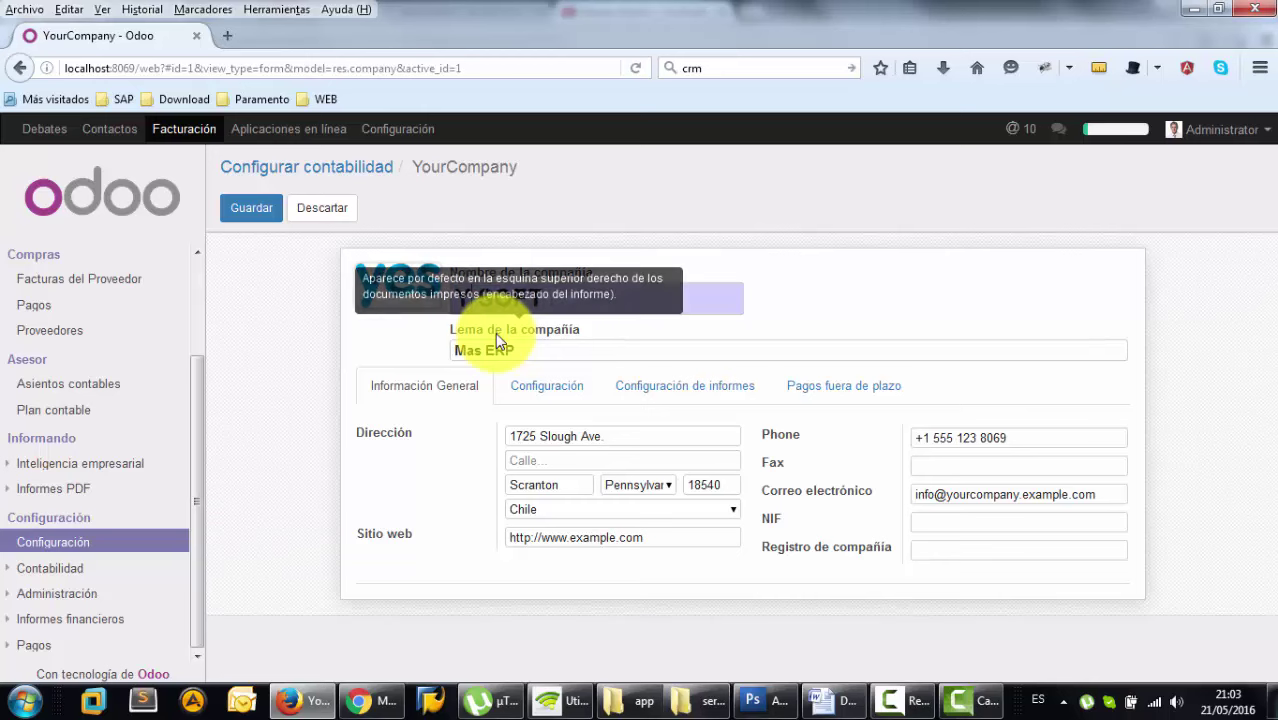
pyautogui.write('YES SOFT')
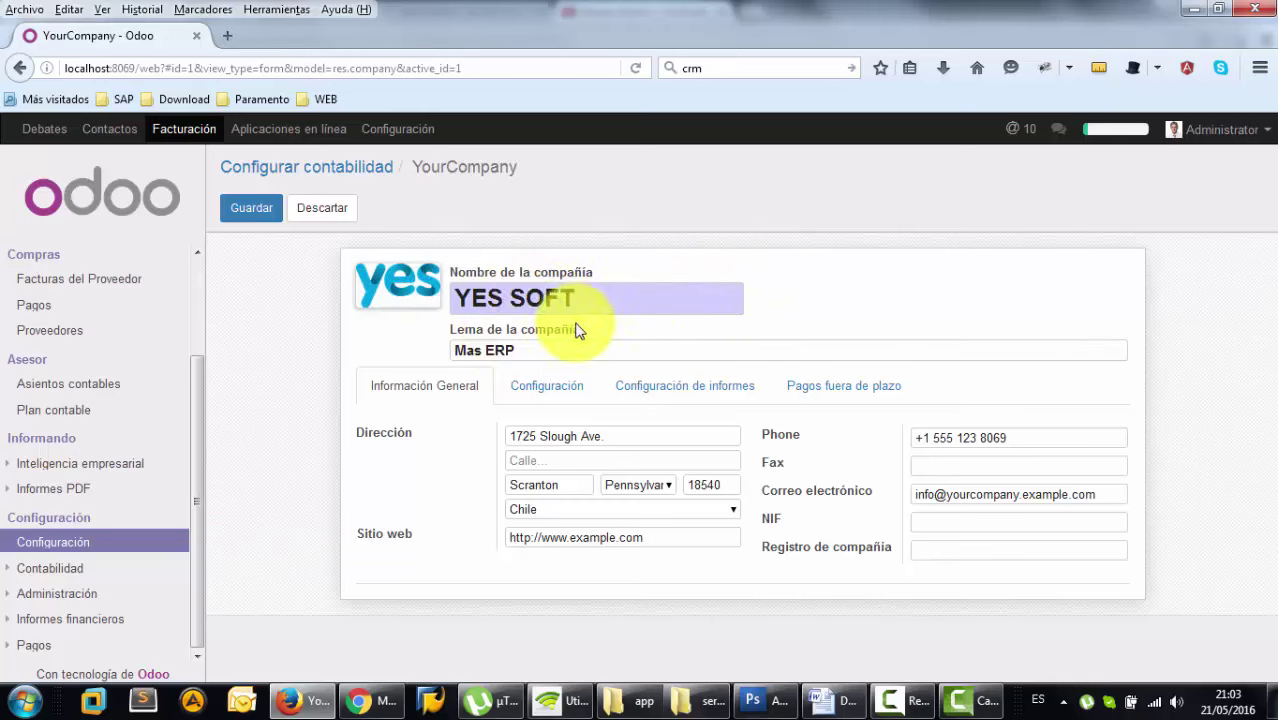
pyautogui.click(258, 216)
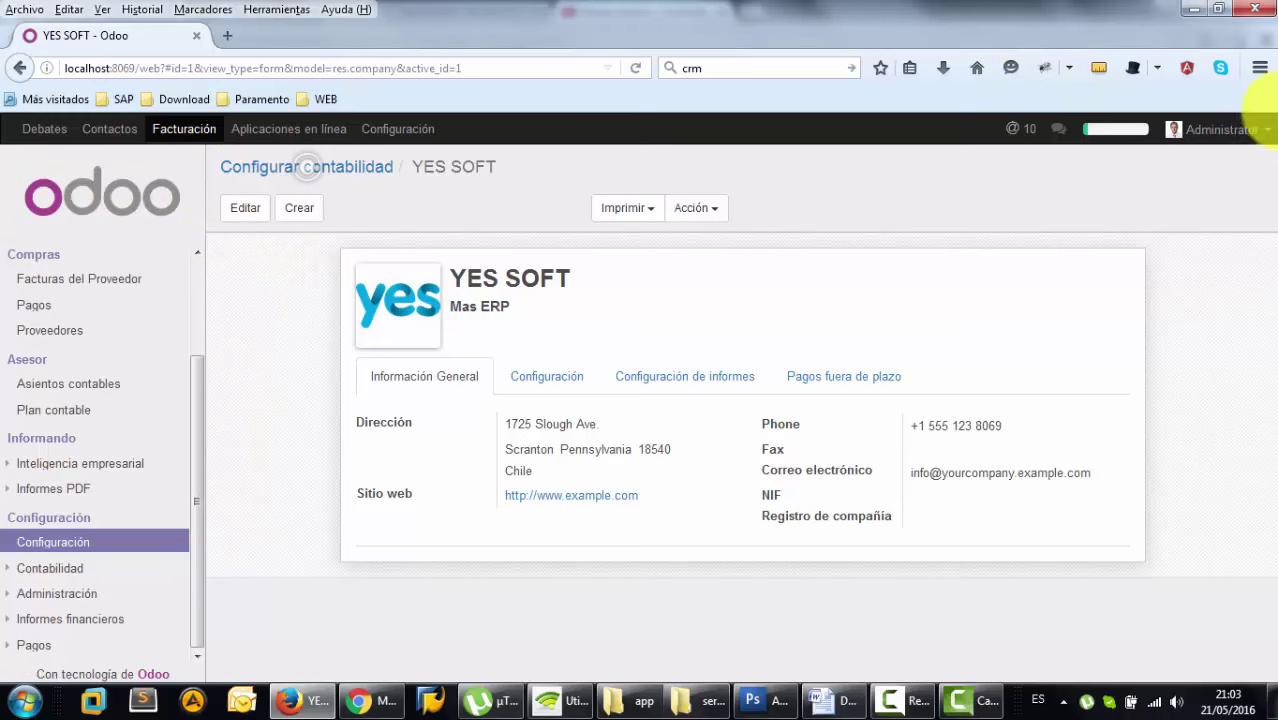
# - Log out of Odoo and clear all Firefox browsing history, cookies and cache
pyautogui.click(1262, 130)
pyautogui.click(1172, 311)
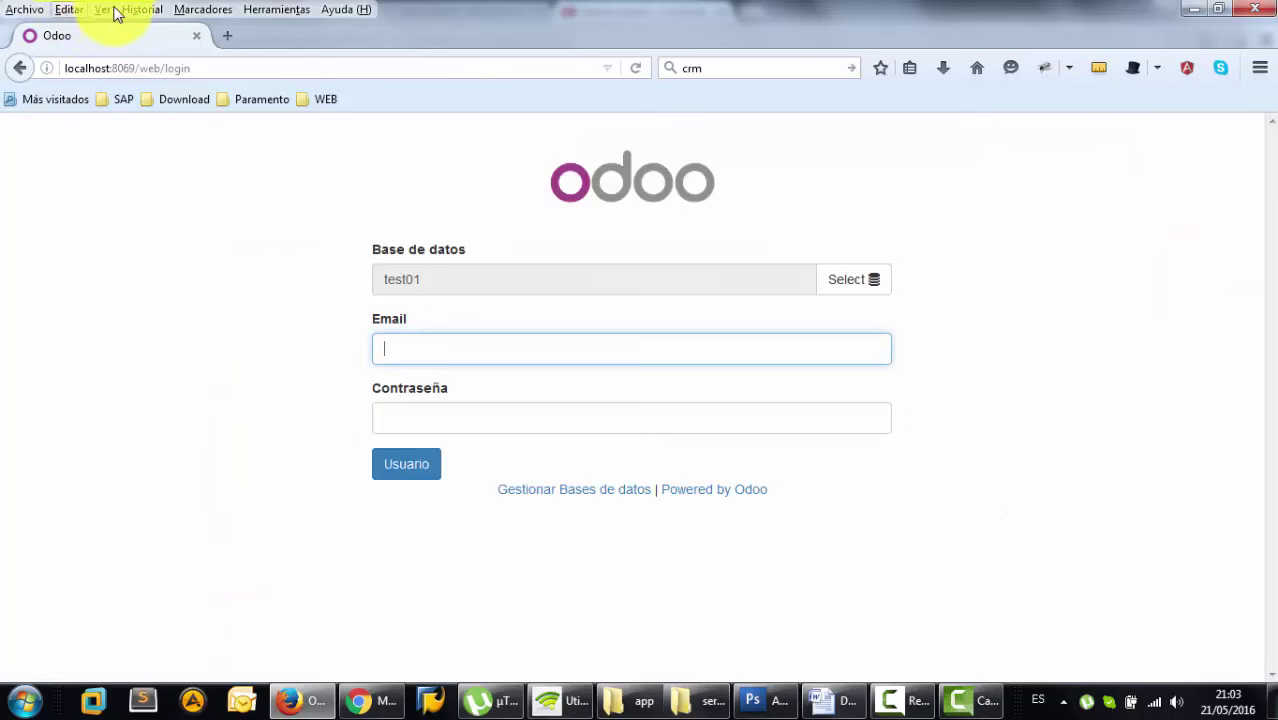
pyautogui.click(141, 9)
pyautogui.click(175, 52)
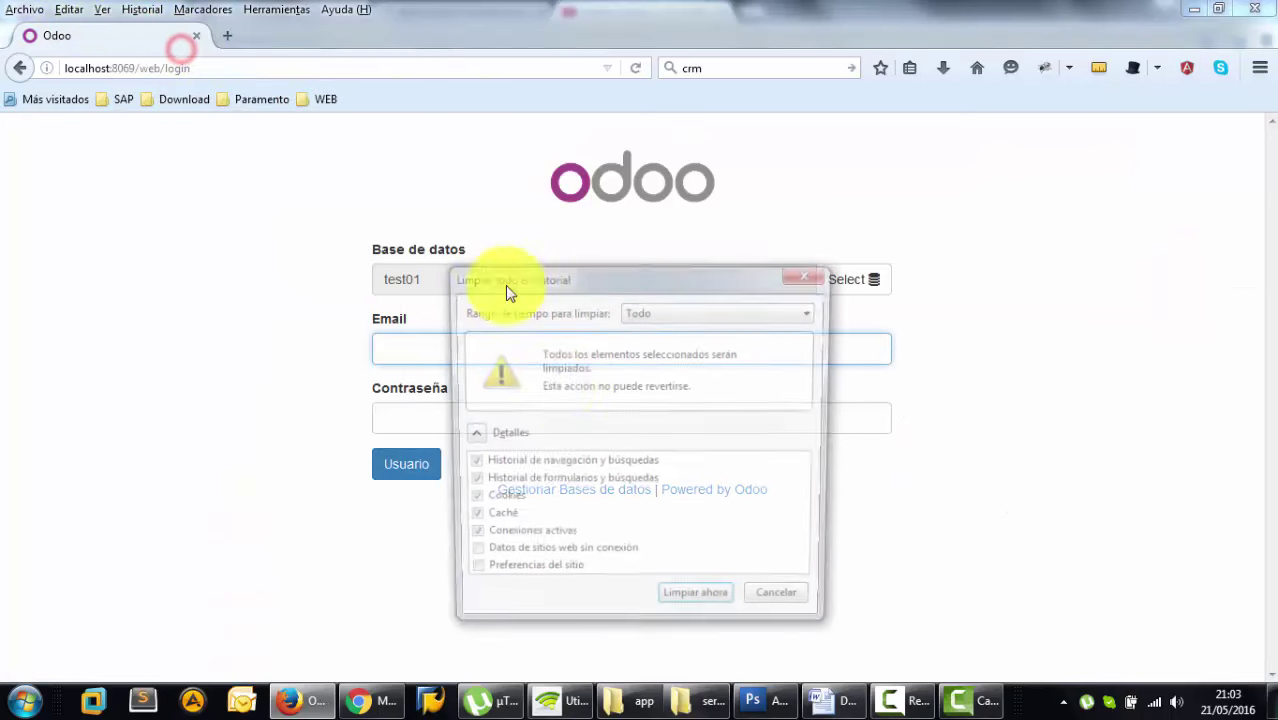
pyautogui.click(683, 608)
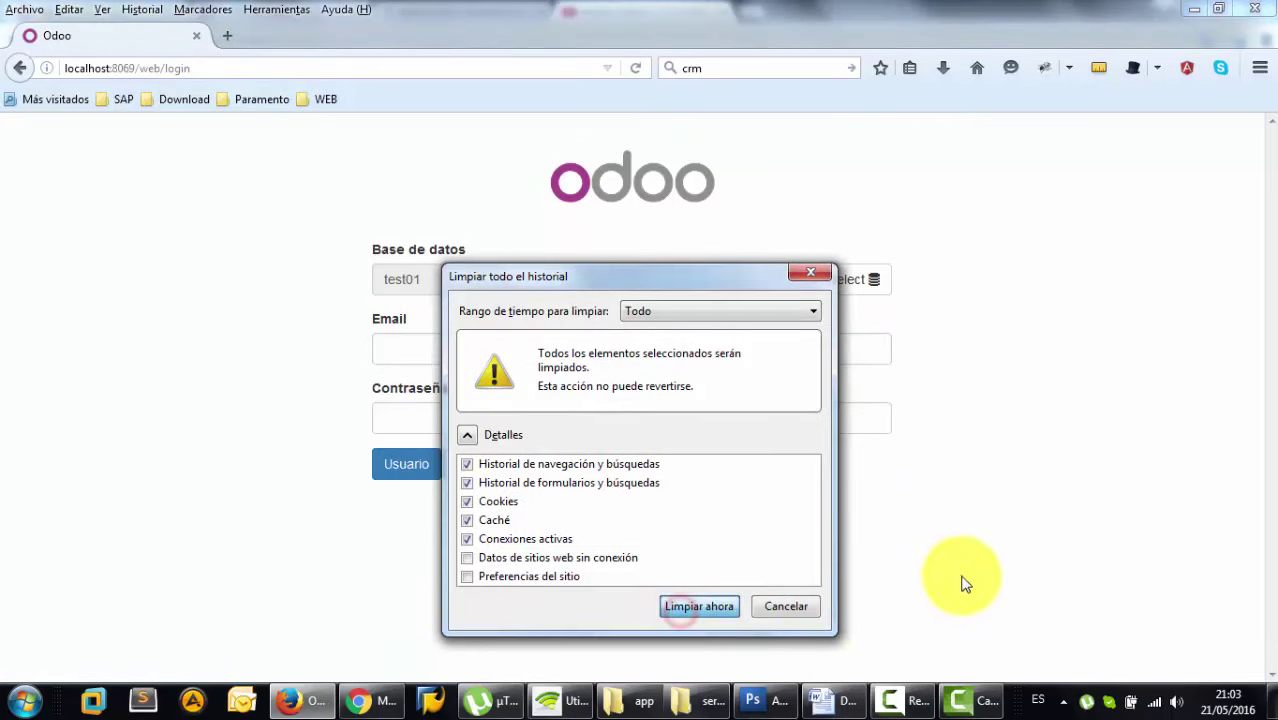
# - Reload the page and open test01's login page showing the yes logo
pyautogui.click(252, 66)
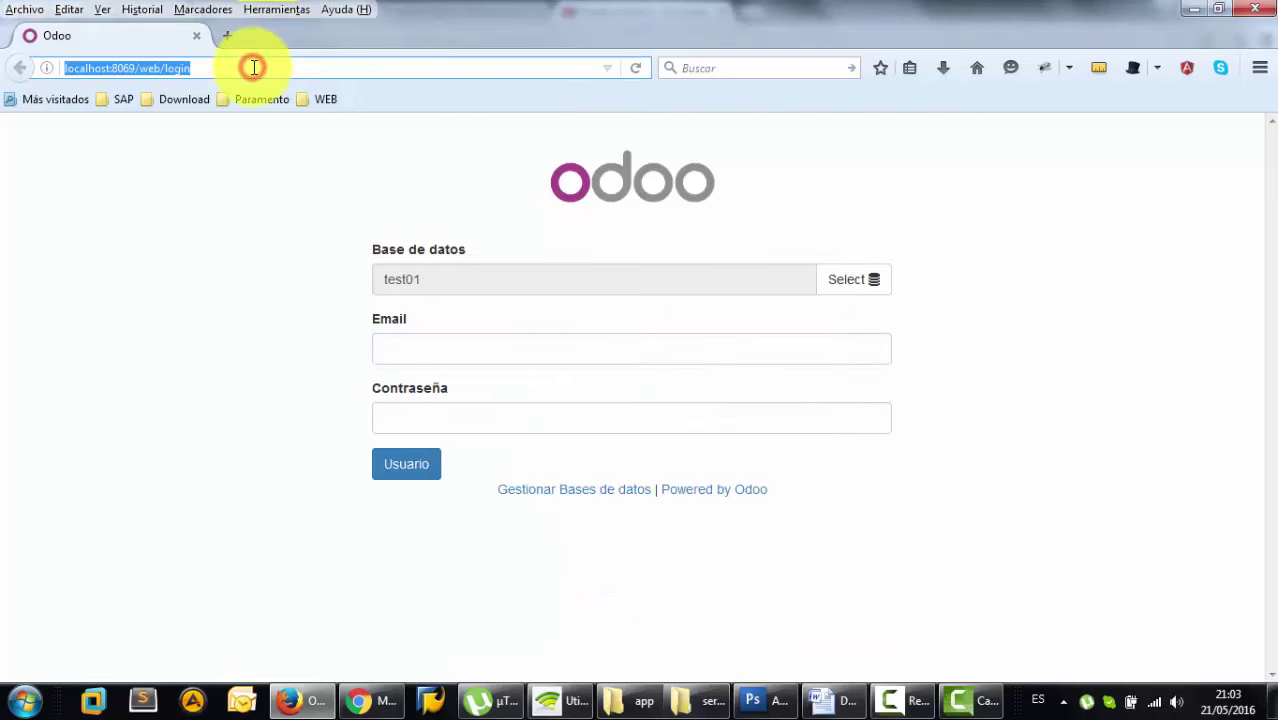
pyautogui.press('Return')
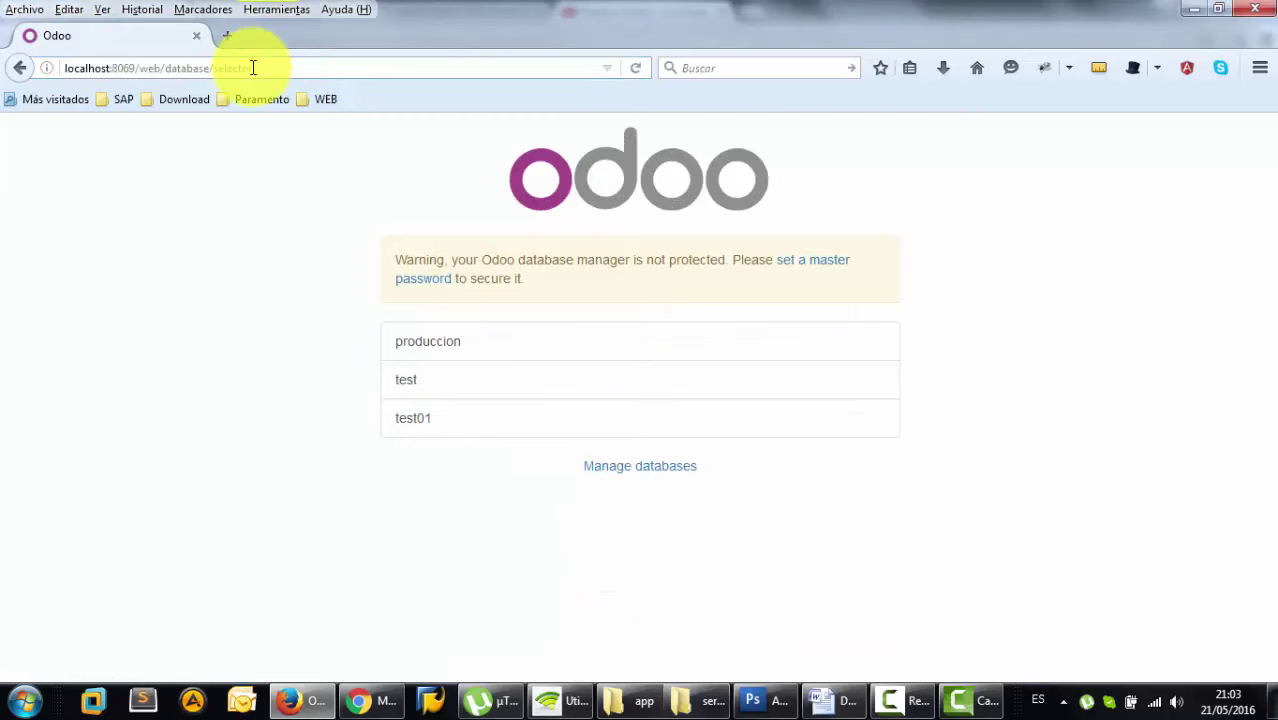
pyautogui.click(428, 421)
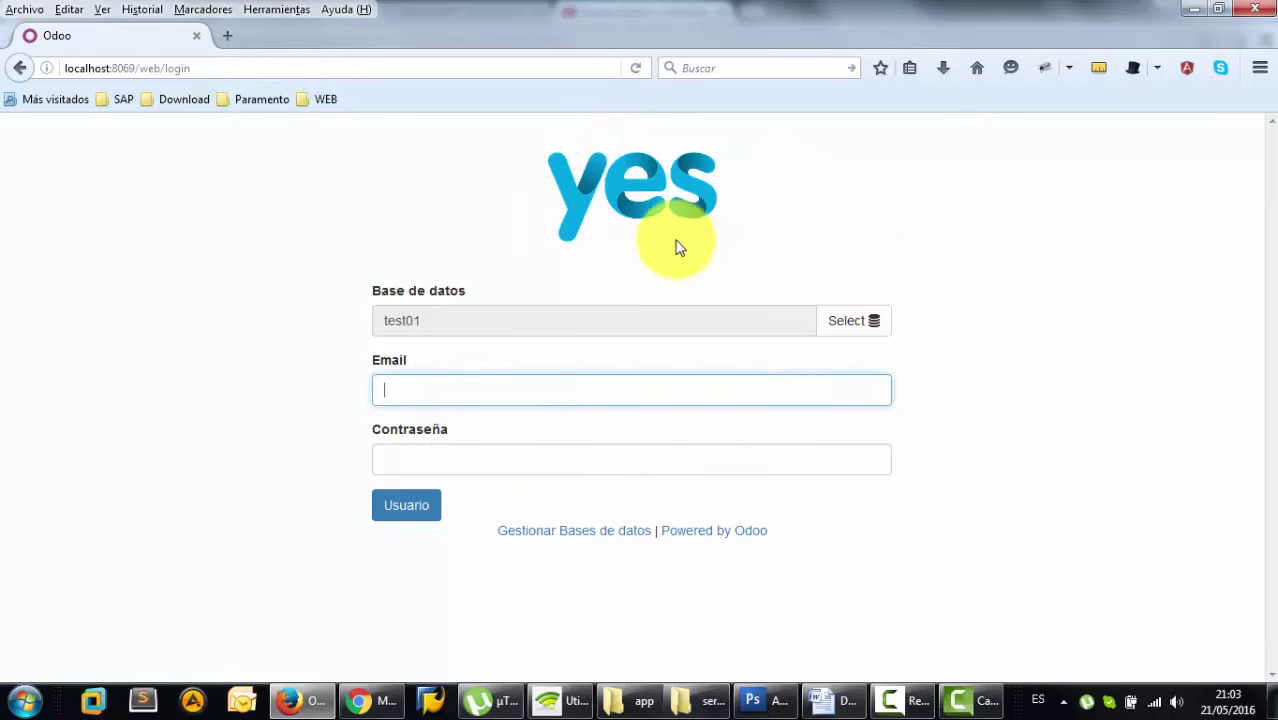
# - Enter the login e-mail and account password for test01 and submit the login
pyautogui.click(628, 391)
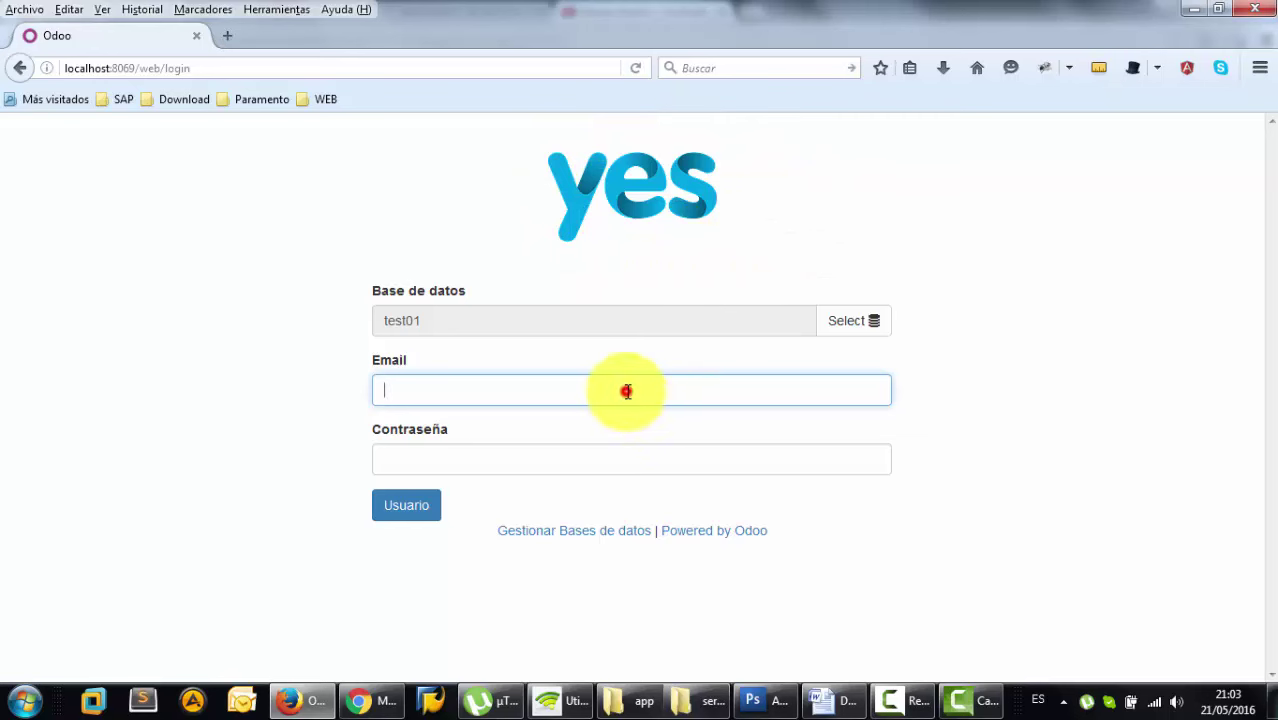
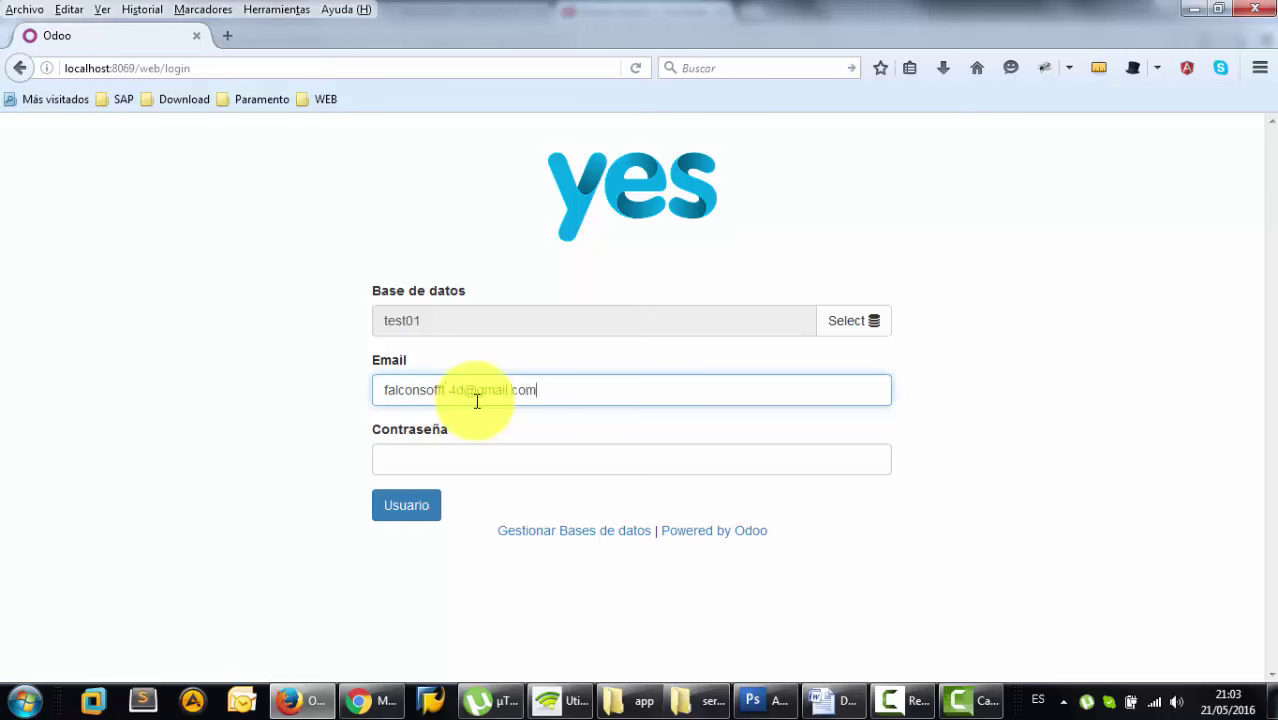
pyautogui.moveTo(568, 391); pyautogui.dragTo(331, 381)
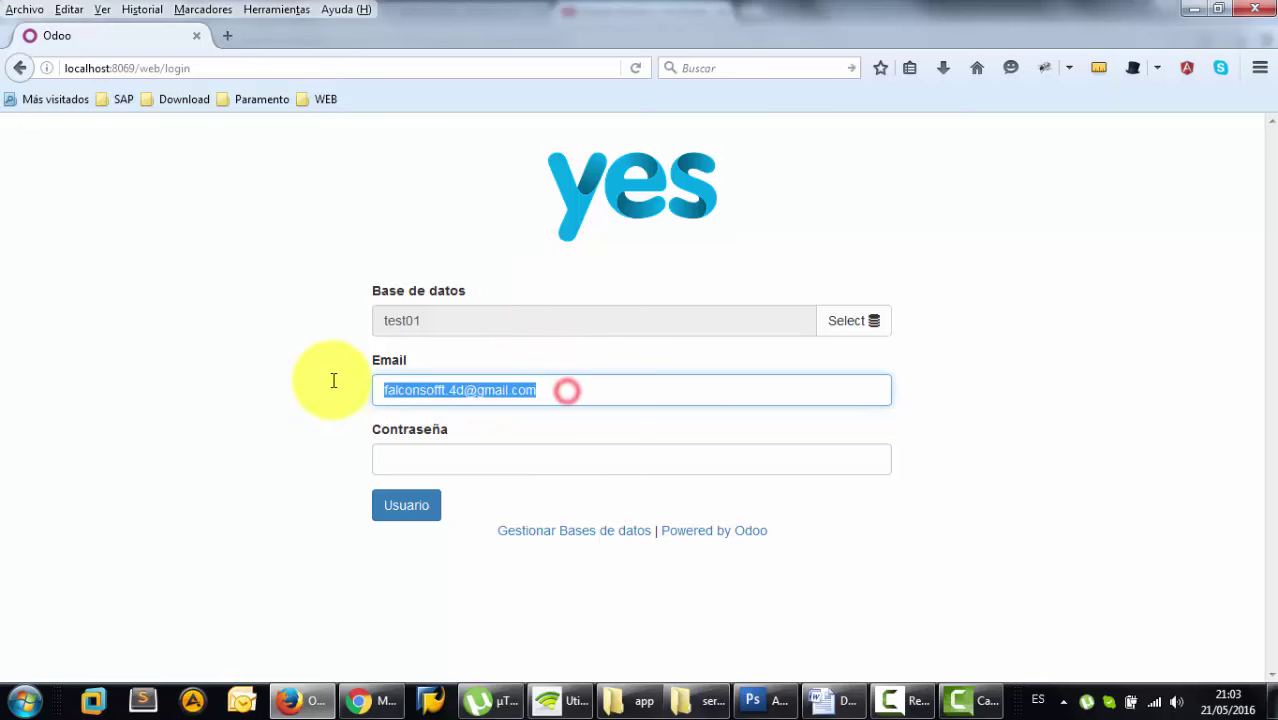
pyautogui.click(500, 462)
pyautogui.hotkey('ctrl', 'v')
pyautogui.click(406, 506)
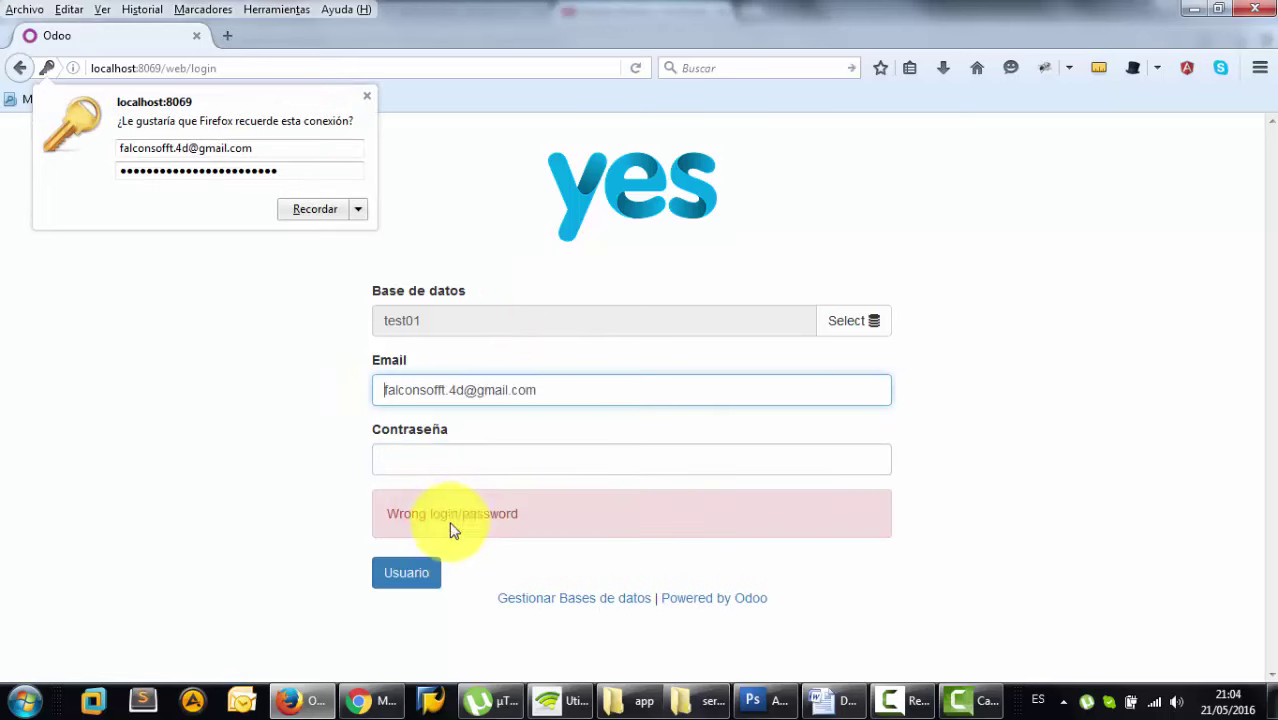
# - Remove the extra 'f' from the e-mail, re-enter the password, and log in, declining to save the login
pyautogui.click(443, 390)
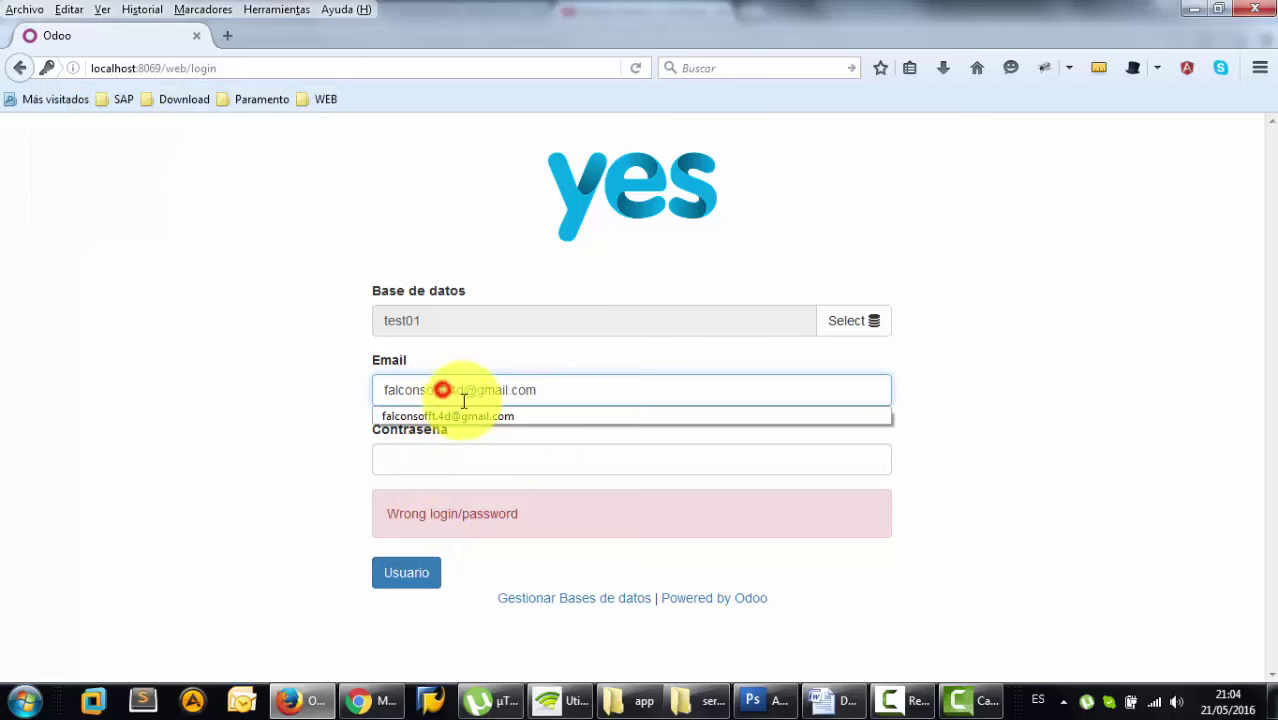
pyautogui.press('BackSpace')
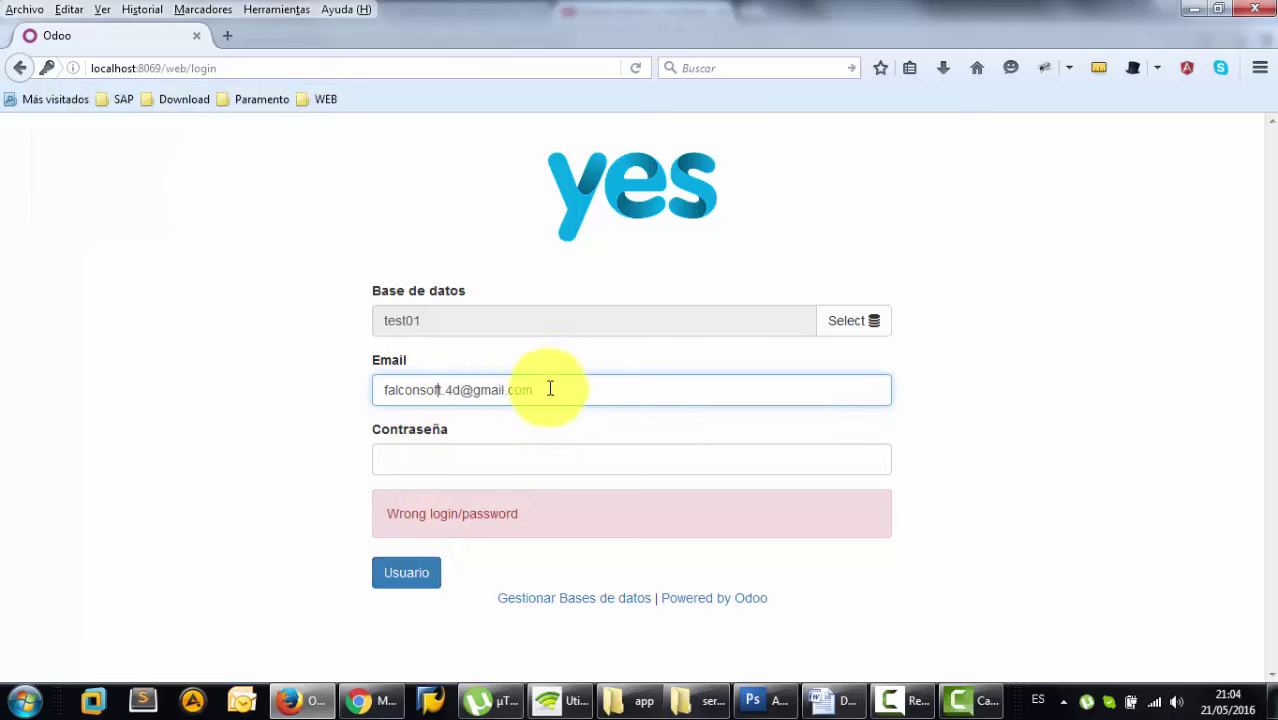
pyautogui.moveTo(597, 388); pyautogui.dragTo(265, 365)
pyautogui.click(424, 468)
pyautogui.hotkey('ctrl', 'v')
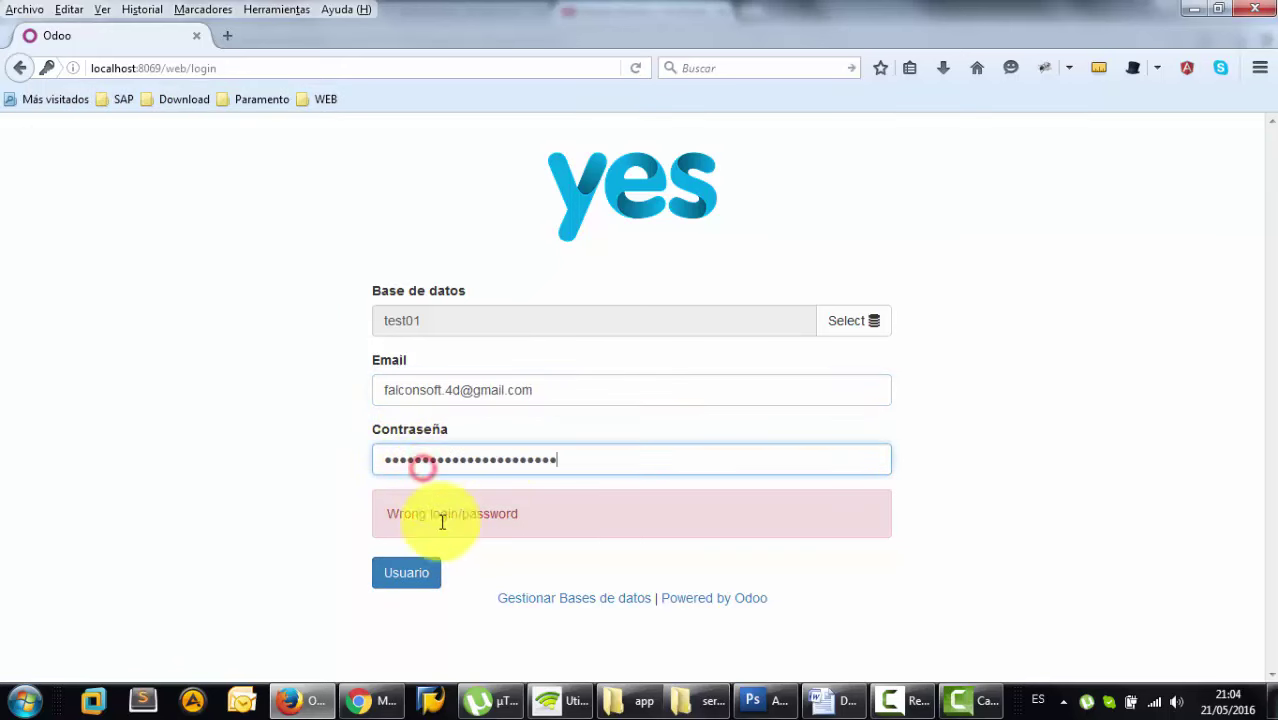
pyautogui.click(420, 578)
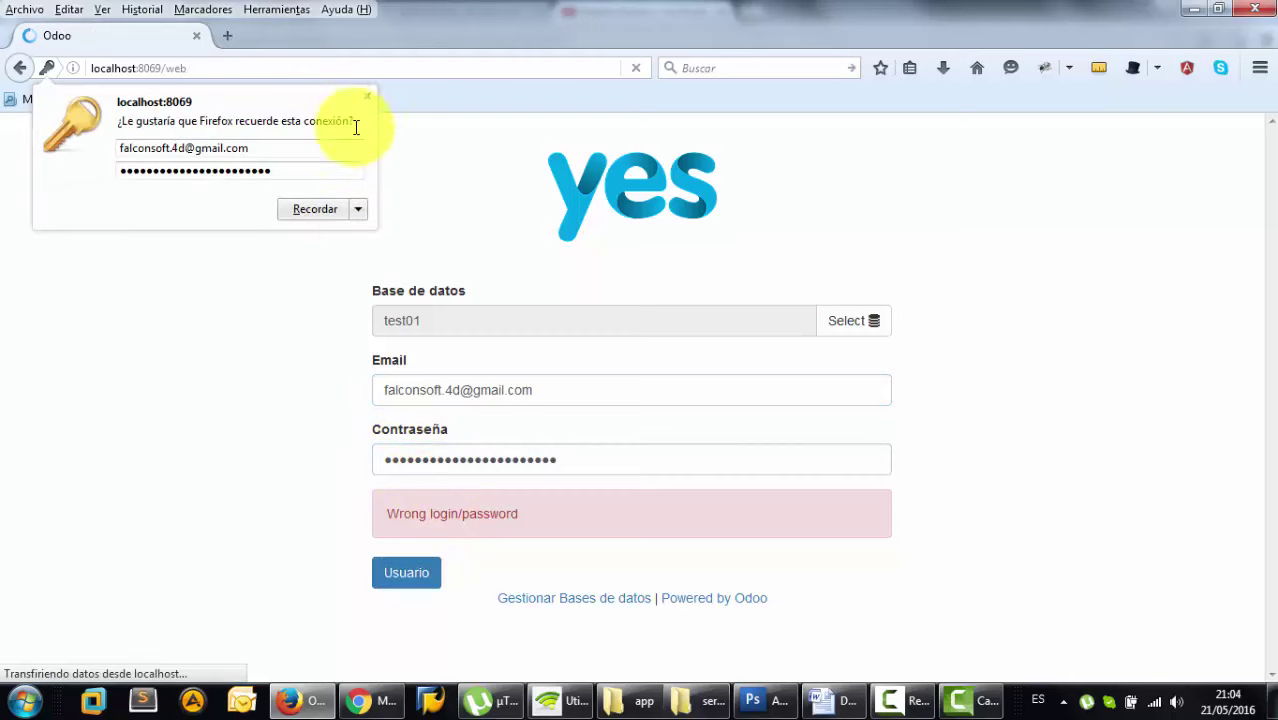
pyautogui.click(367, 97)
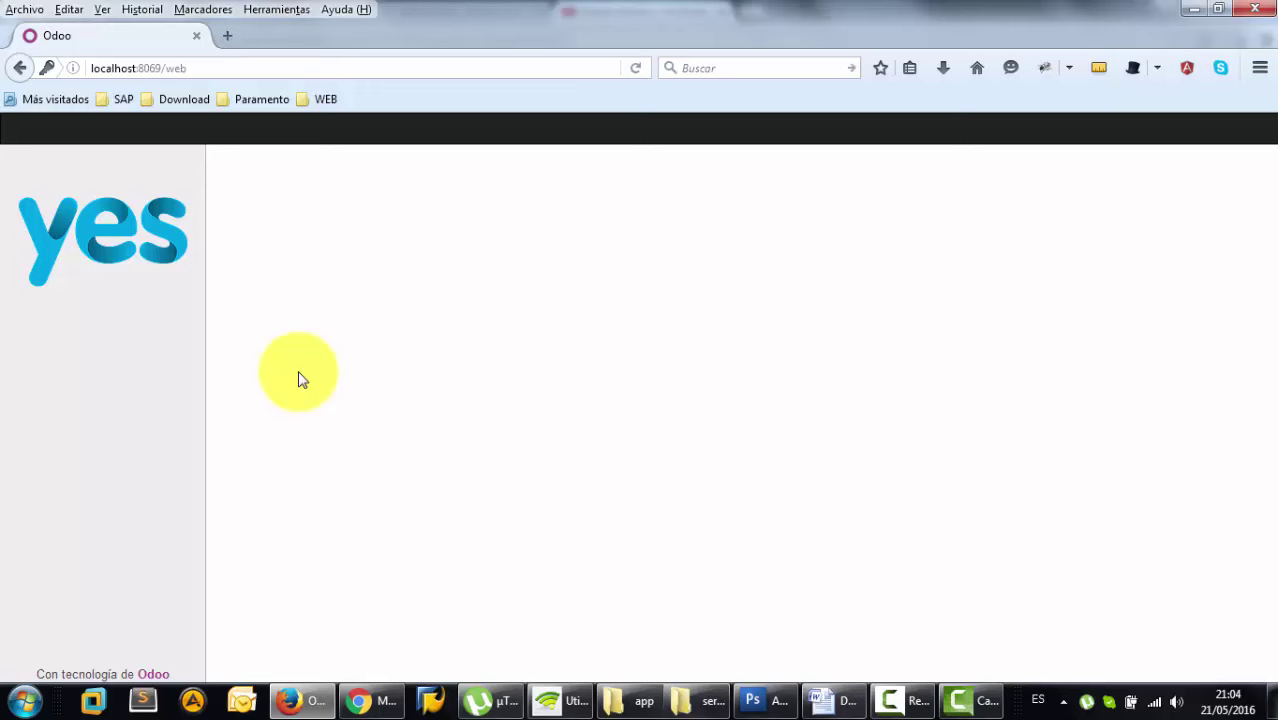
# - Reload the Odoo page and open the test01 database's login page
pyautogui.click(225, 68)
pyautogui.press('Return')
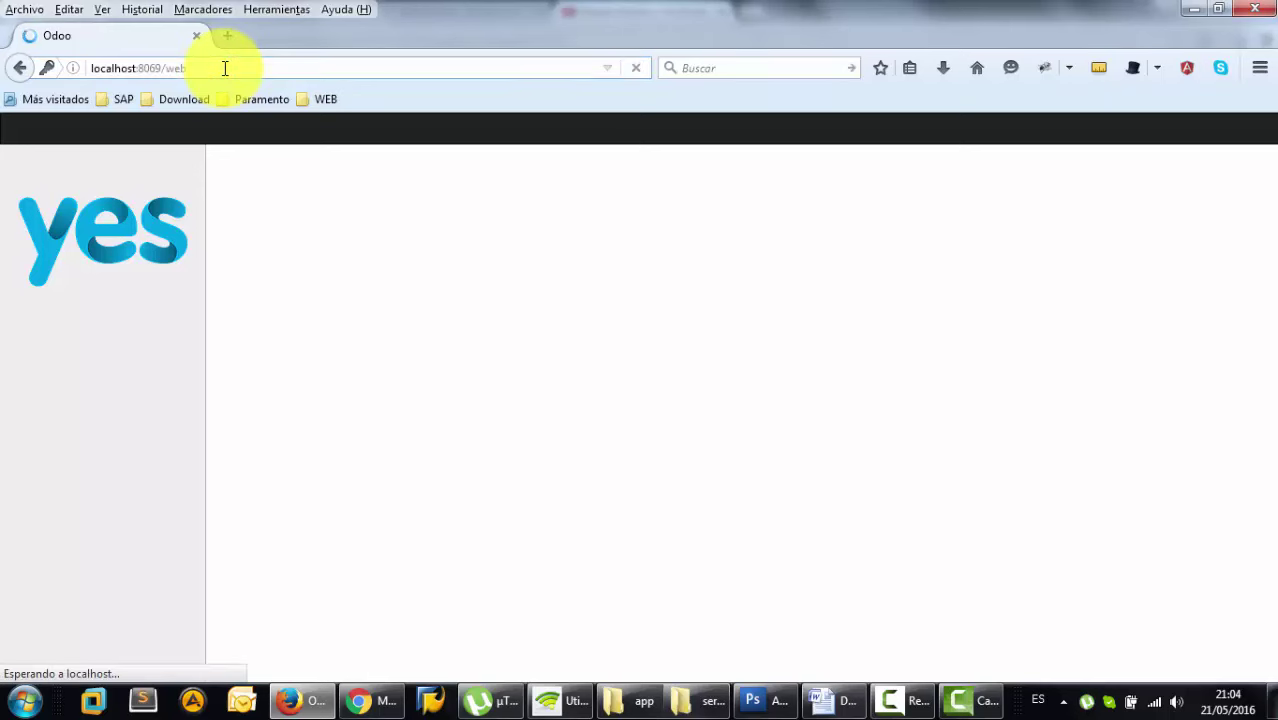
pyautogui.click(447, 417)
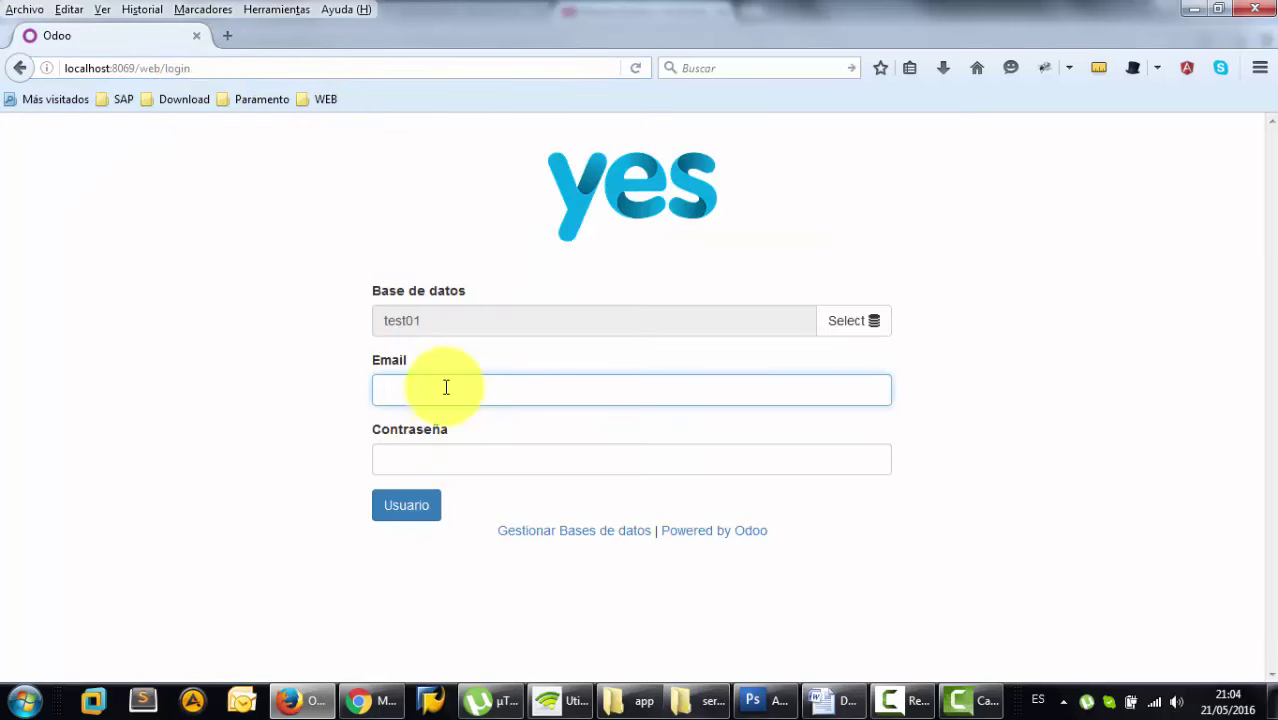
pyautogui.write('f')
# - Fill in the saved e-mail and the account password, then submit the login
pyautogui.click(443, 412)
pyautogui.doubleClick(592, 389)
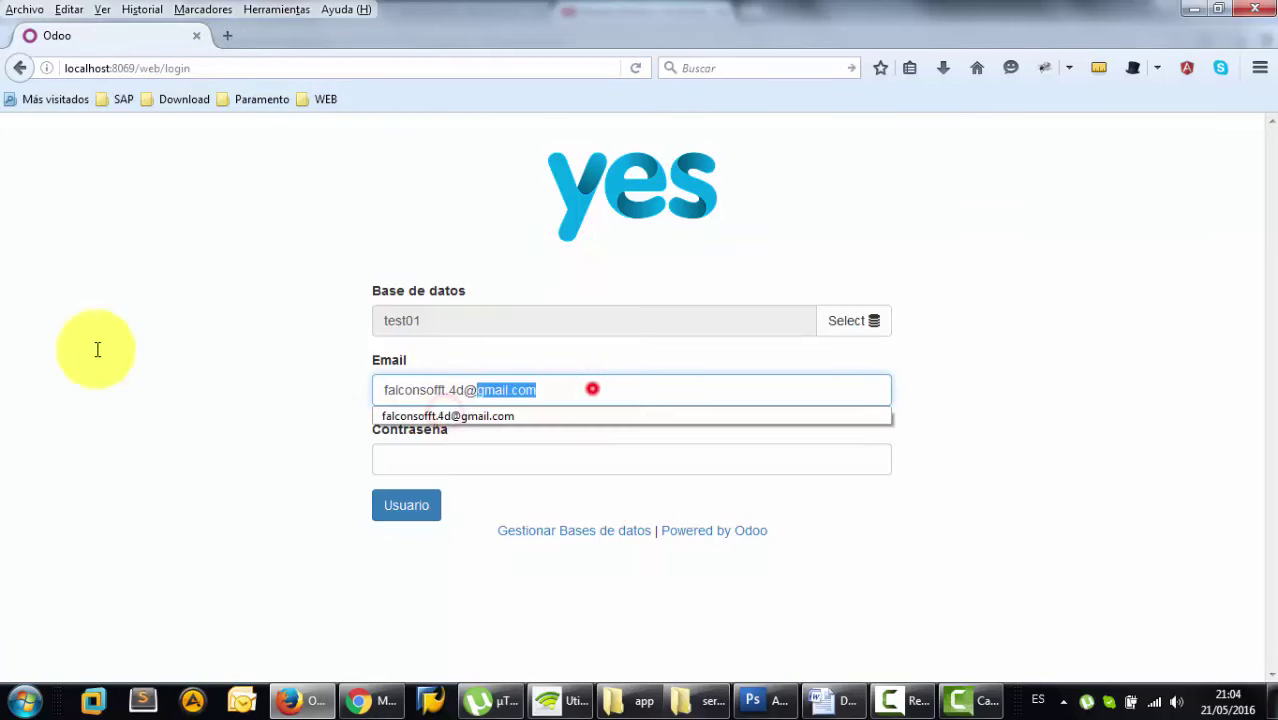
pyautogui.hotkey('ctrl', 'a')
pyautogui.hotkey('ctrl', 'c')
pyautogui.click(432, 449)
pyautogui.hotkey('ctrl', 'v')
pyautogui.click(418, 506)
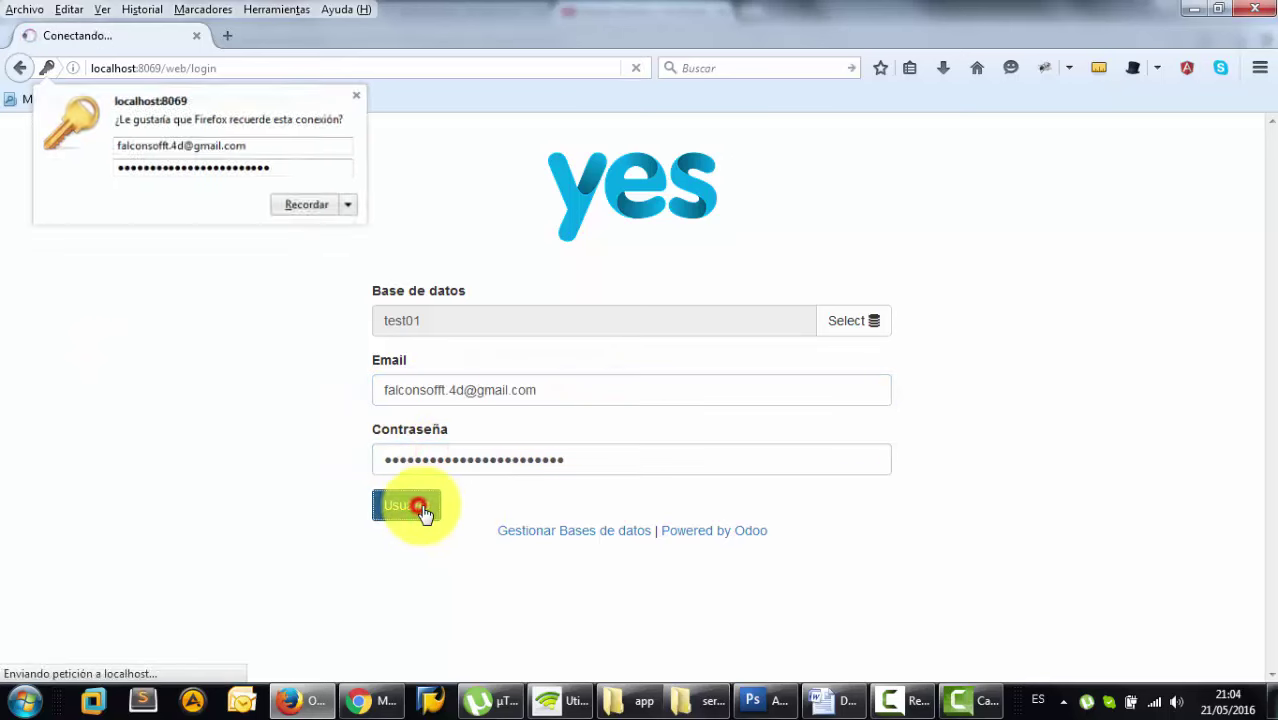
# - Delete the extra 'f' from the e-mail, re-enter the password, log in, and let the browser remember it
pyautogui.click(440, 388)
pyautogui.press('BackSpace')
pyautogui.moveTo(564, 395); pyautogui.dragTo(314, 393)
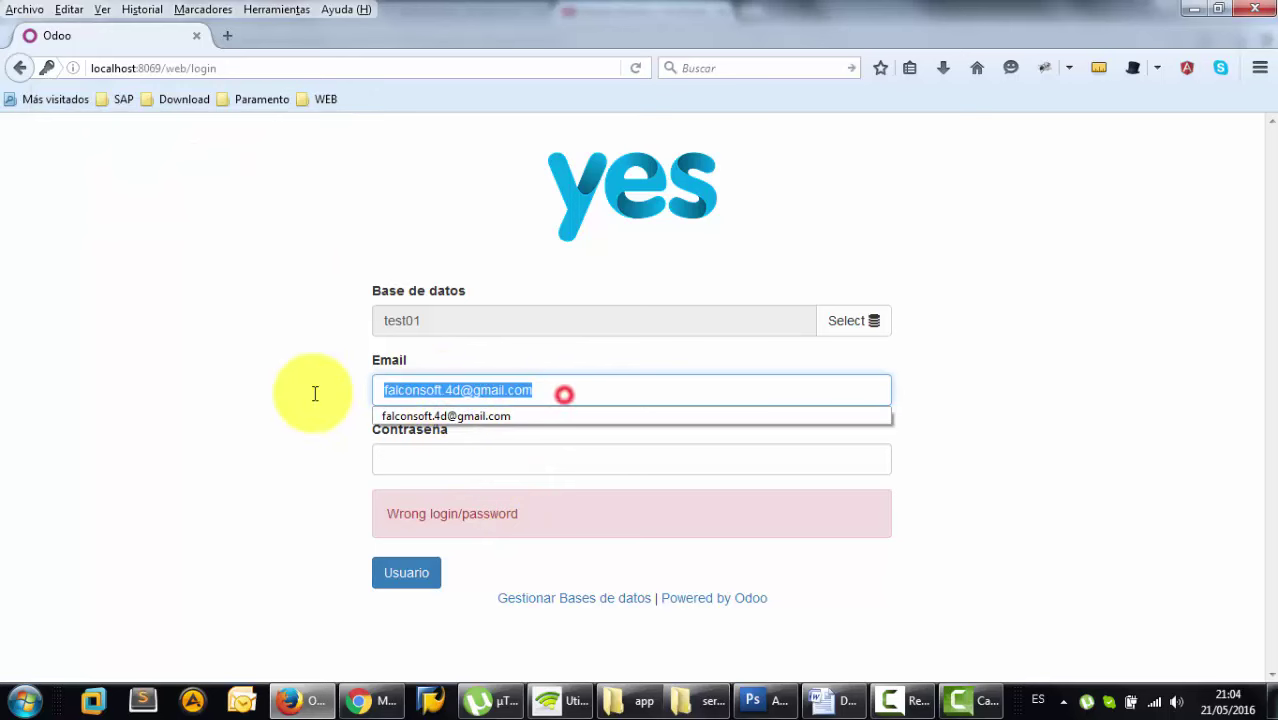
pyautogui.hotkey('ctrl', 'c')
pyautogui.click(459, 457)
pyautogui.hotkey('ctrl', 'v')
pyautogui.click(408, 570)
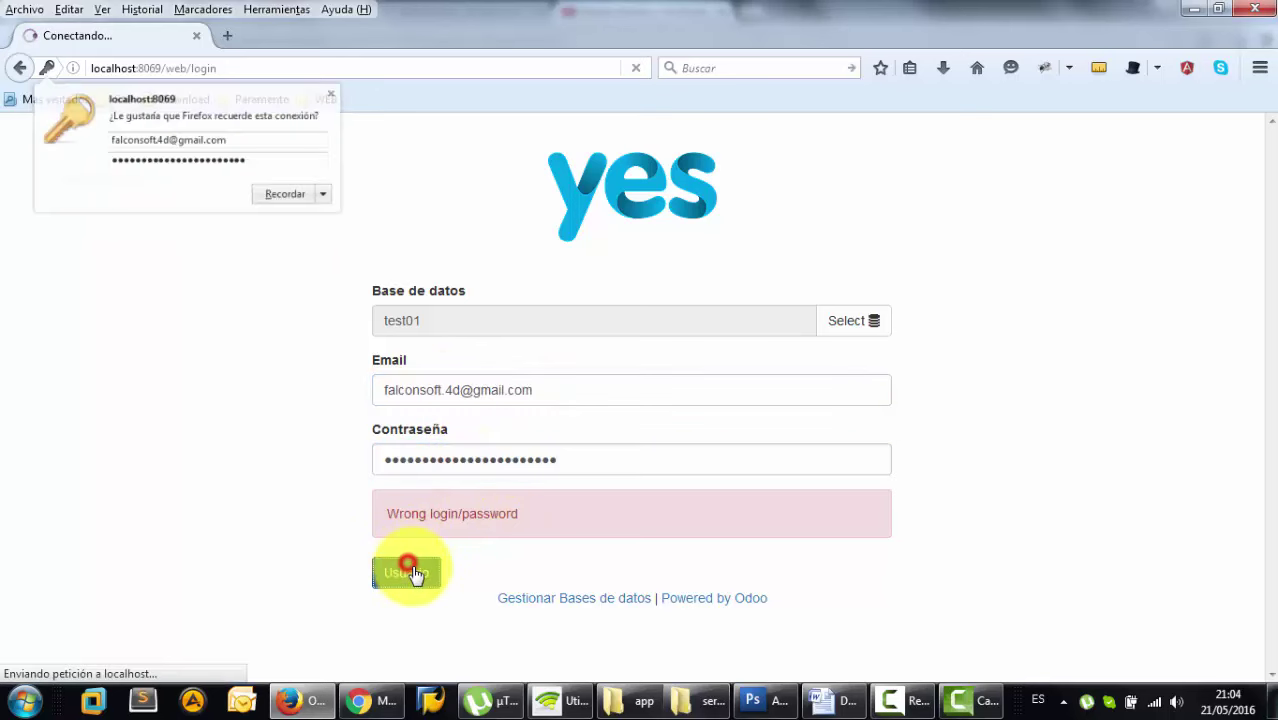
pyautogui.click(318, 209)
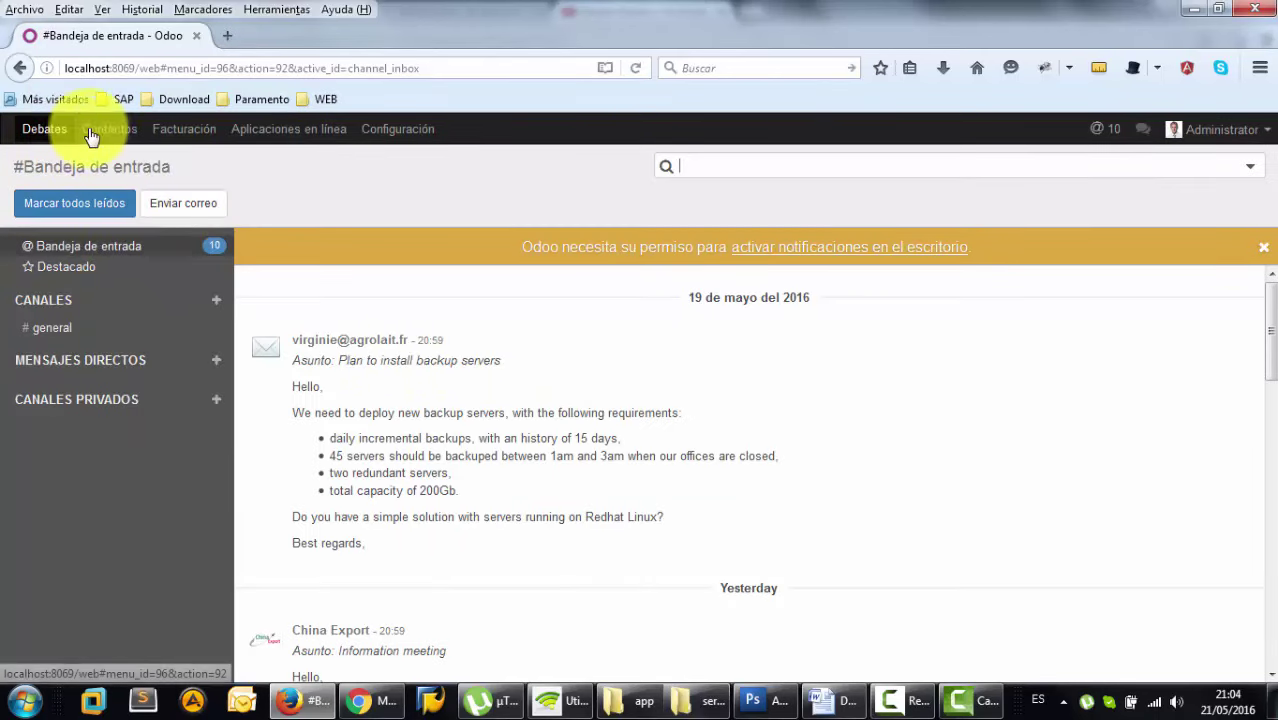
# - Open Facturación to view the Panel de control contable with Banco, Efectivo and invoice journals
pyautogui.click(175, 129)
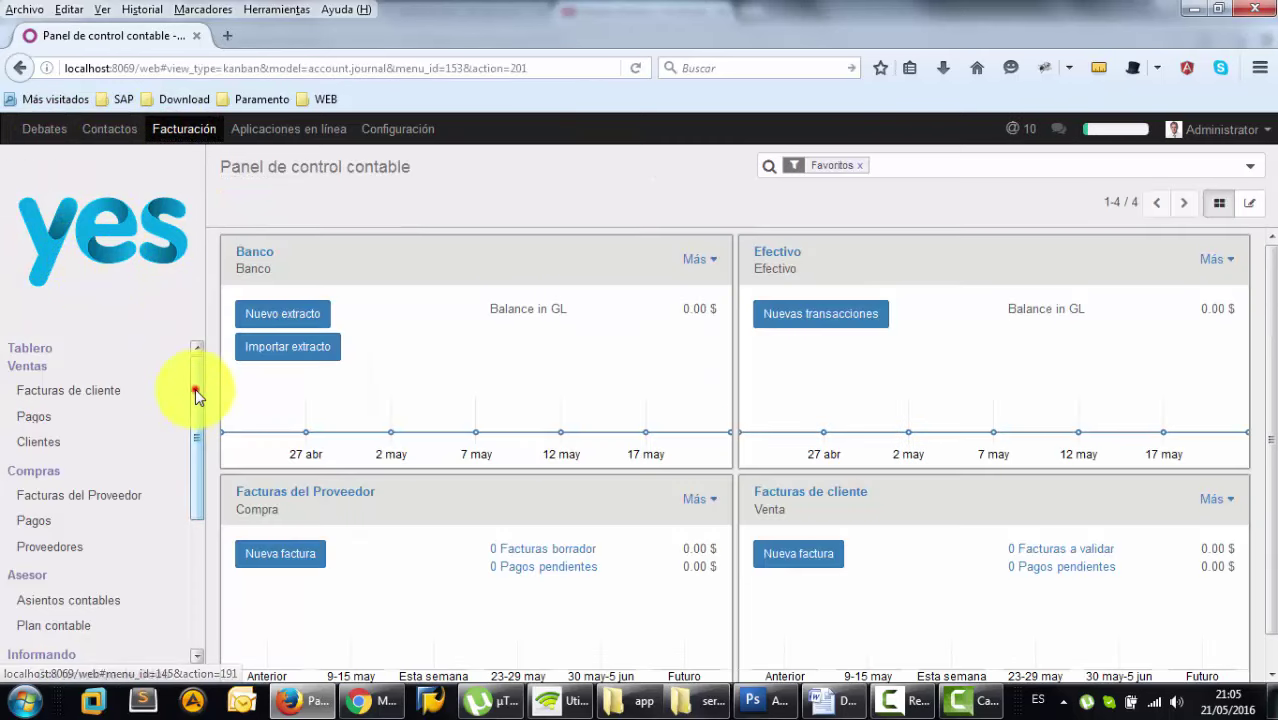
pyautogui.moveTo(196, 396); pyautogui.dragTo(211, 367)
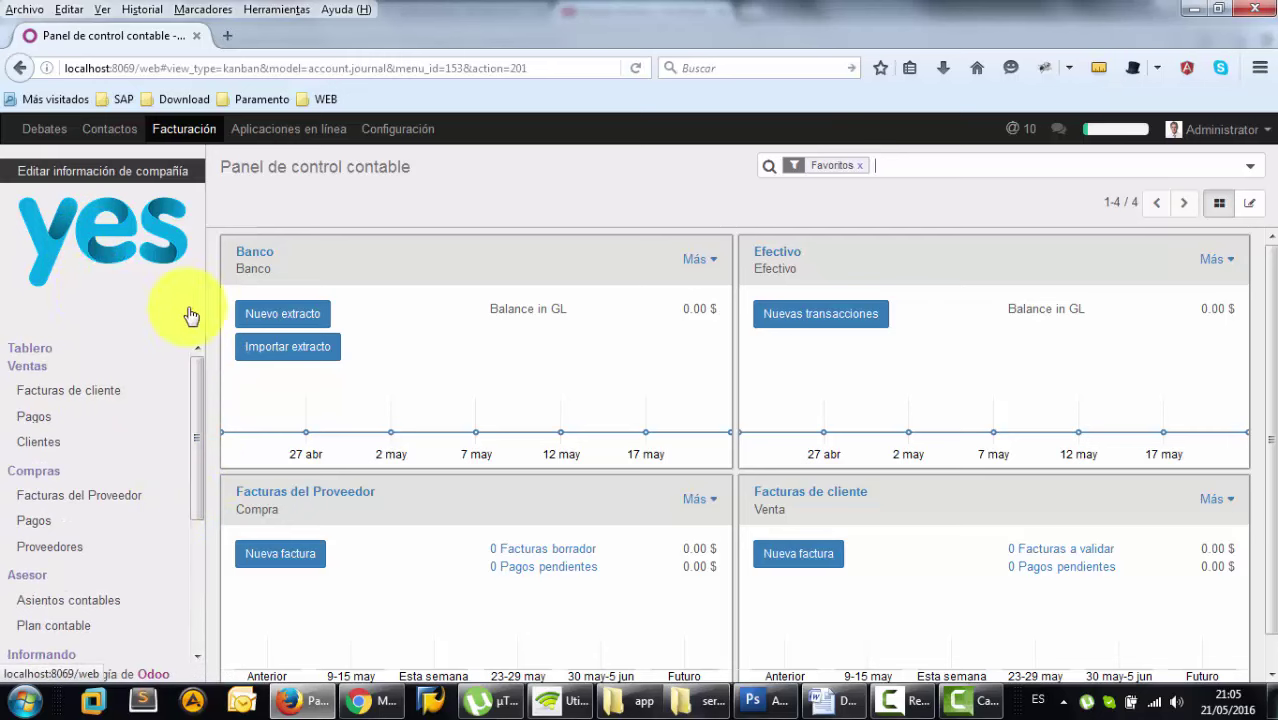
pyautogui.moveTo(200, 391); pyautogui.dragTo(196, 376)
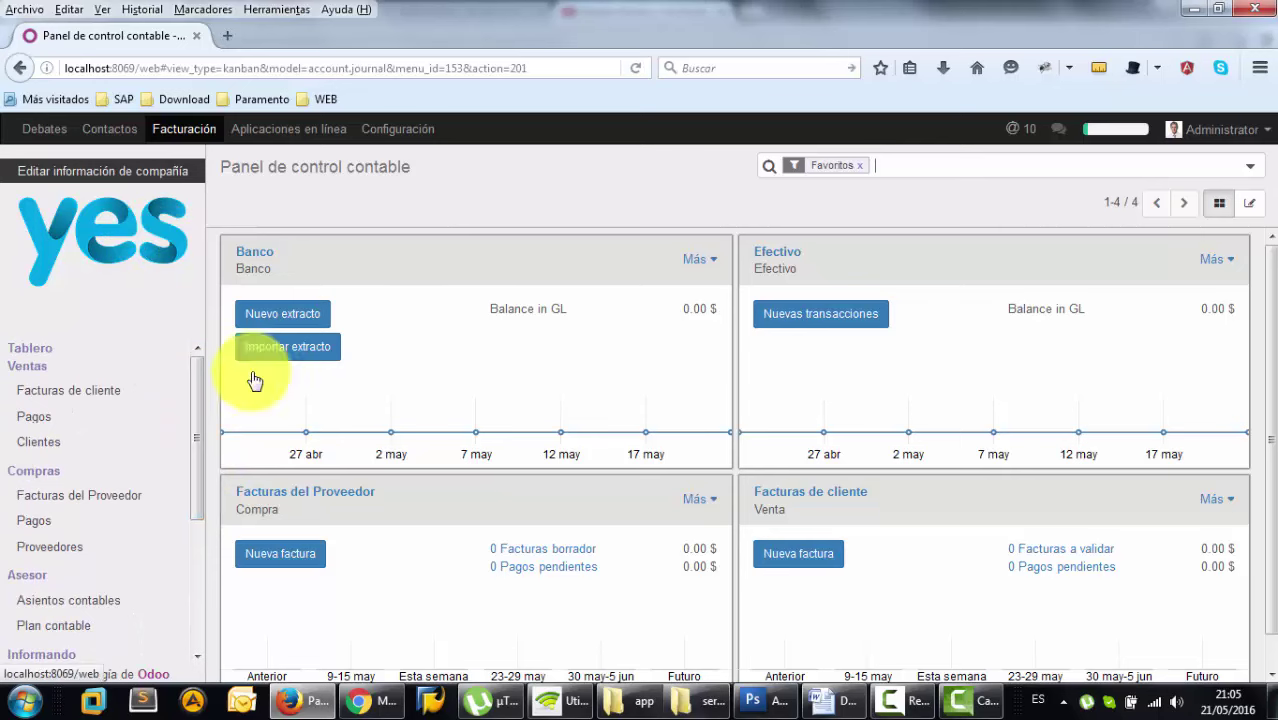
pyautogui.scroll(-1, 1264, 428)
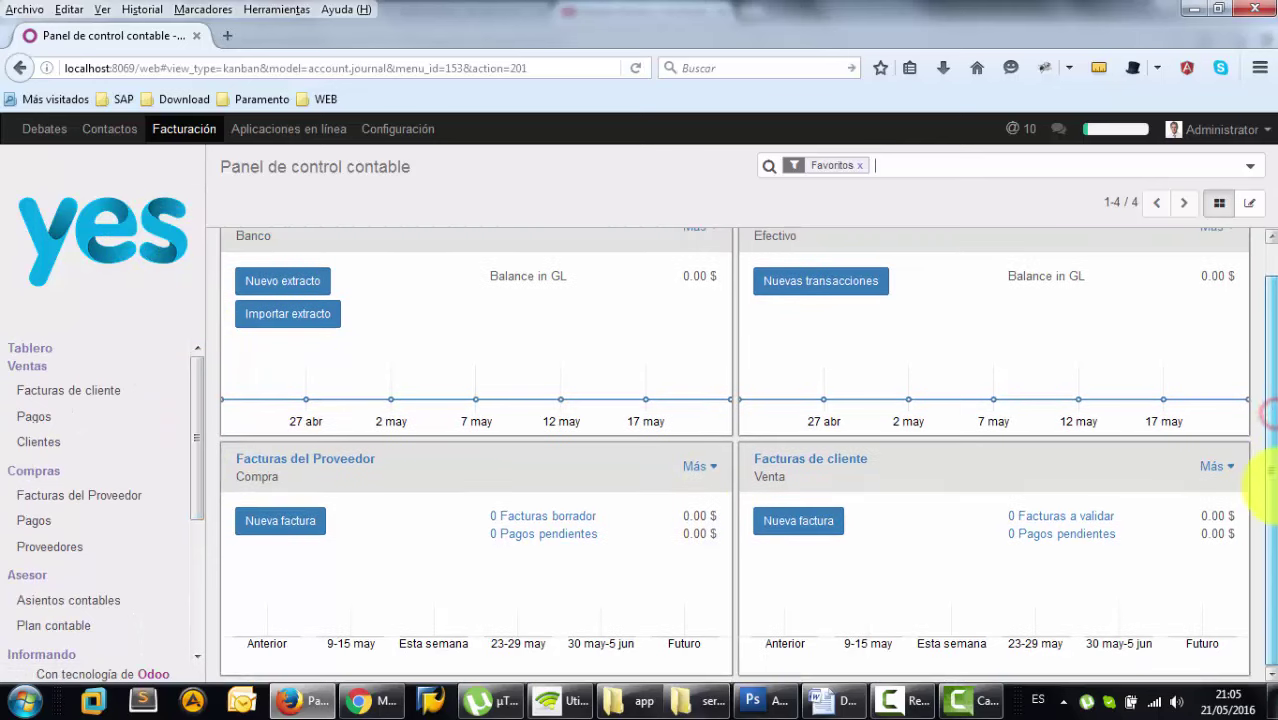
pyautogui.scroll(1, 1264, 400)
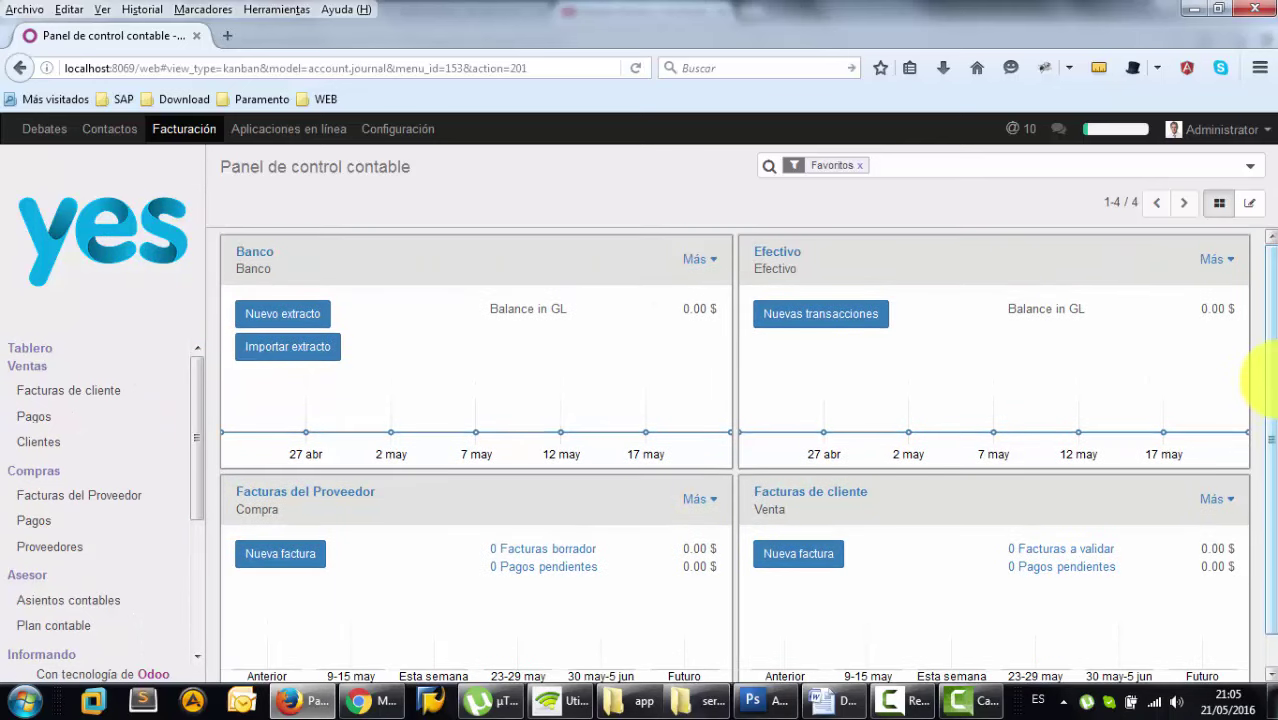